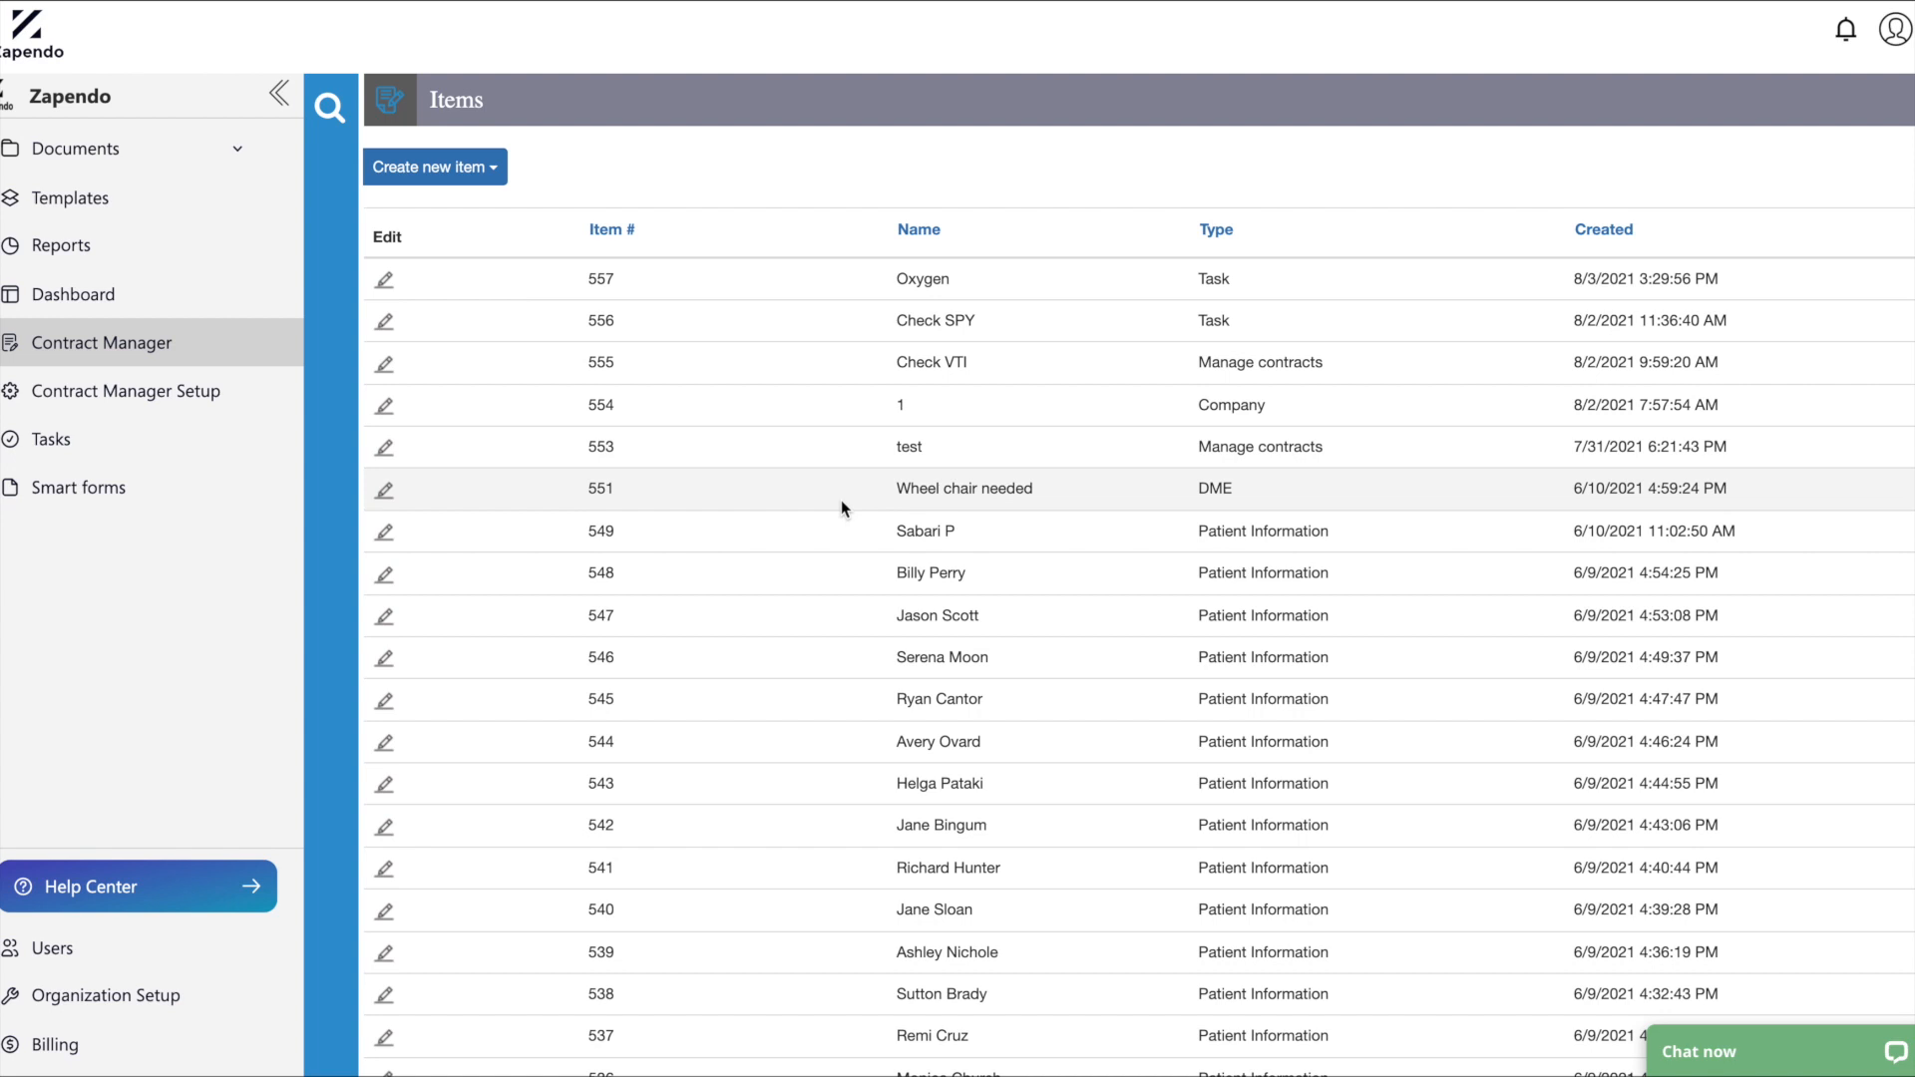
# Review which item types are offered when creating a new item in the Items list.
pyautogui.click(487, 166)
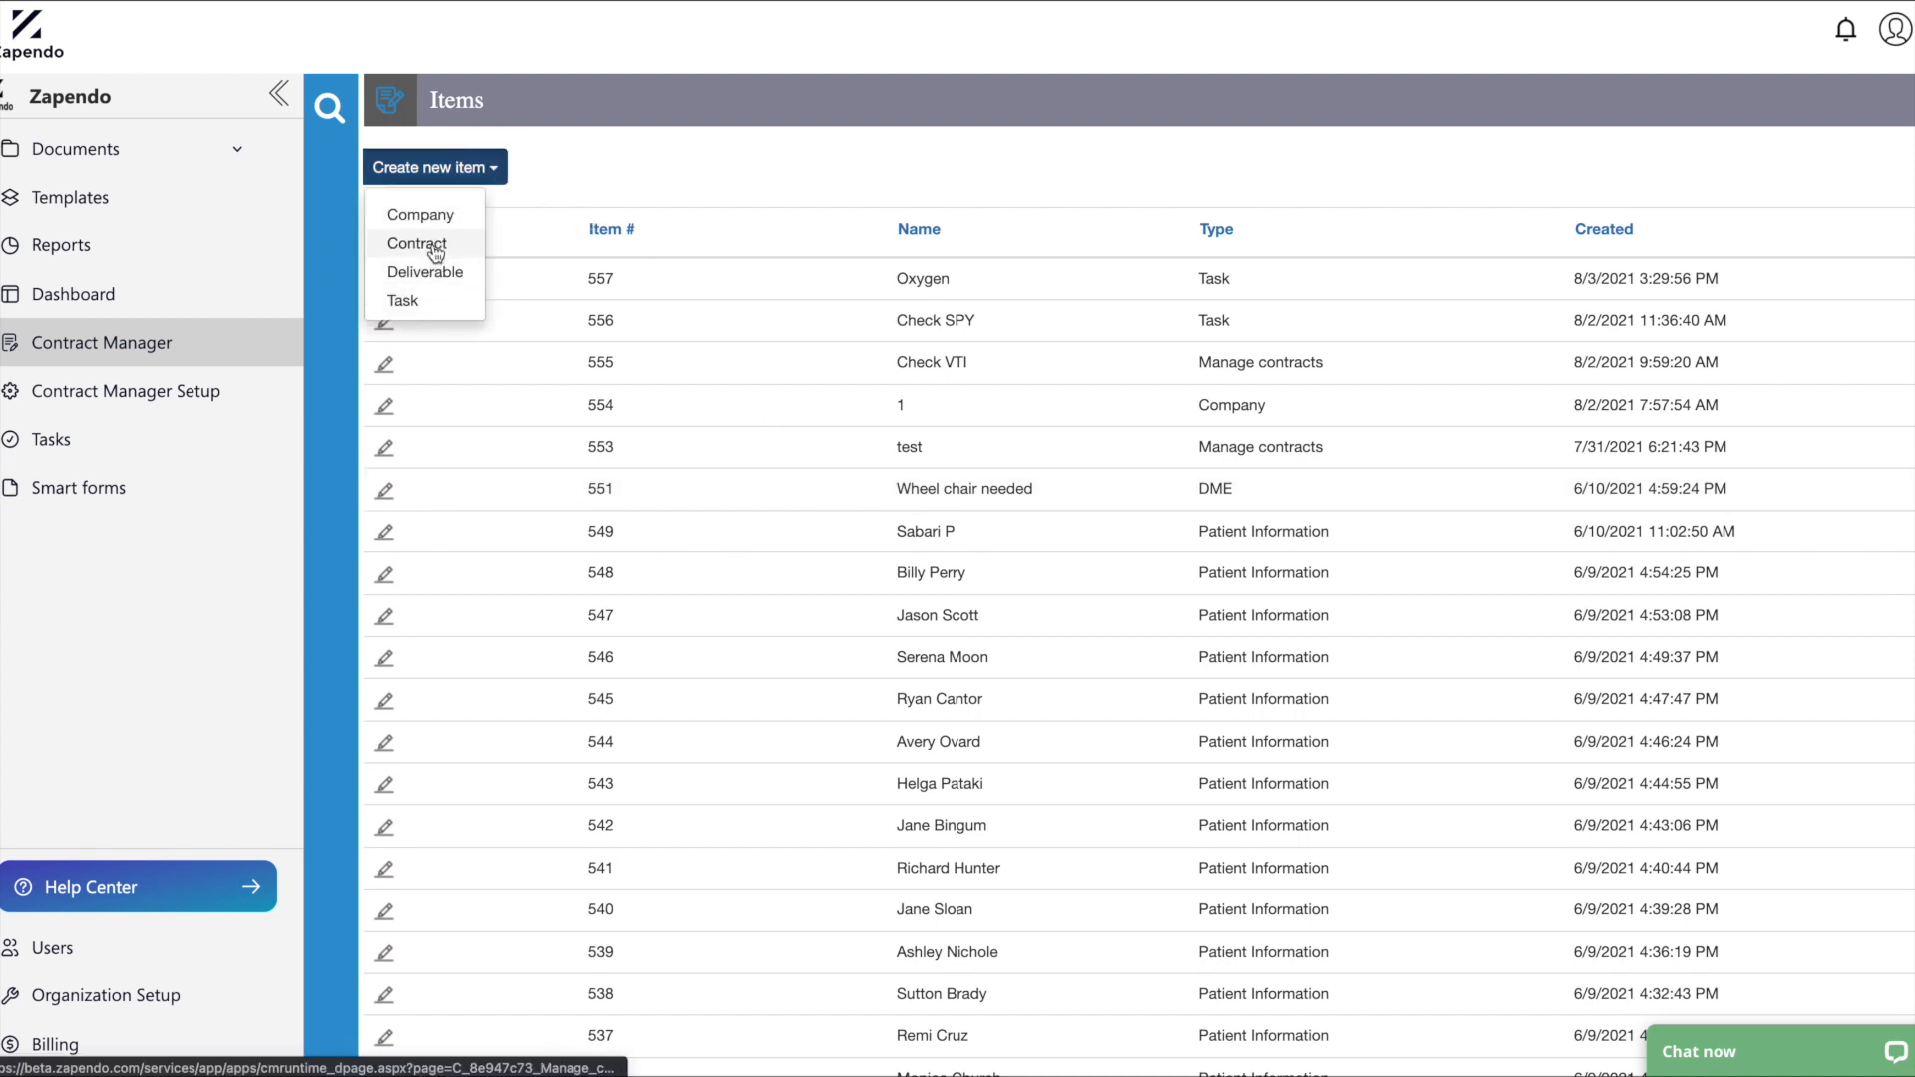
pyautogui.click(658, 197)
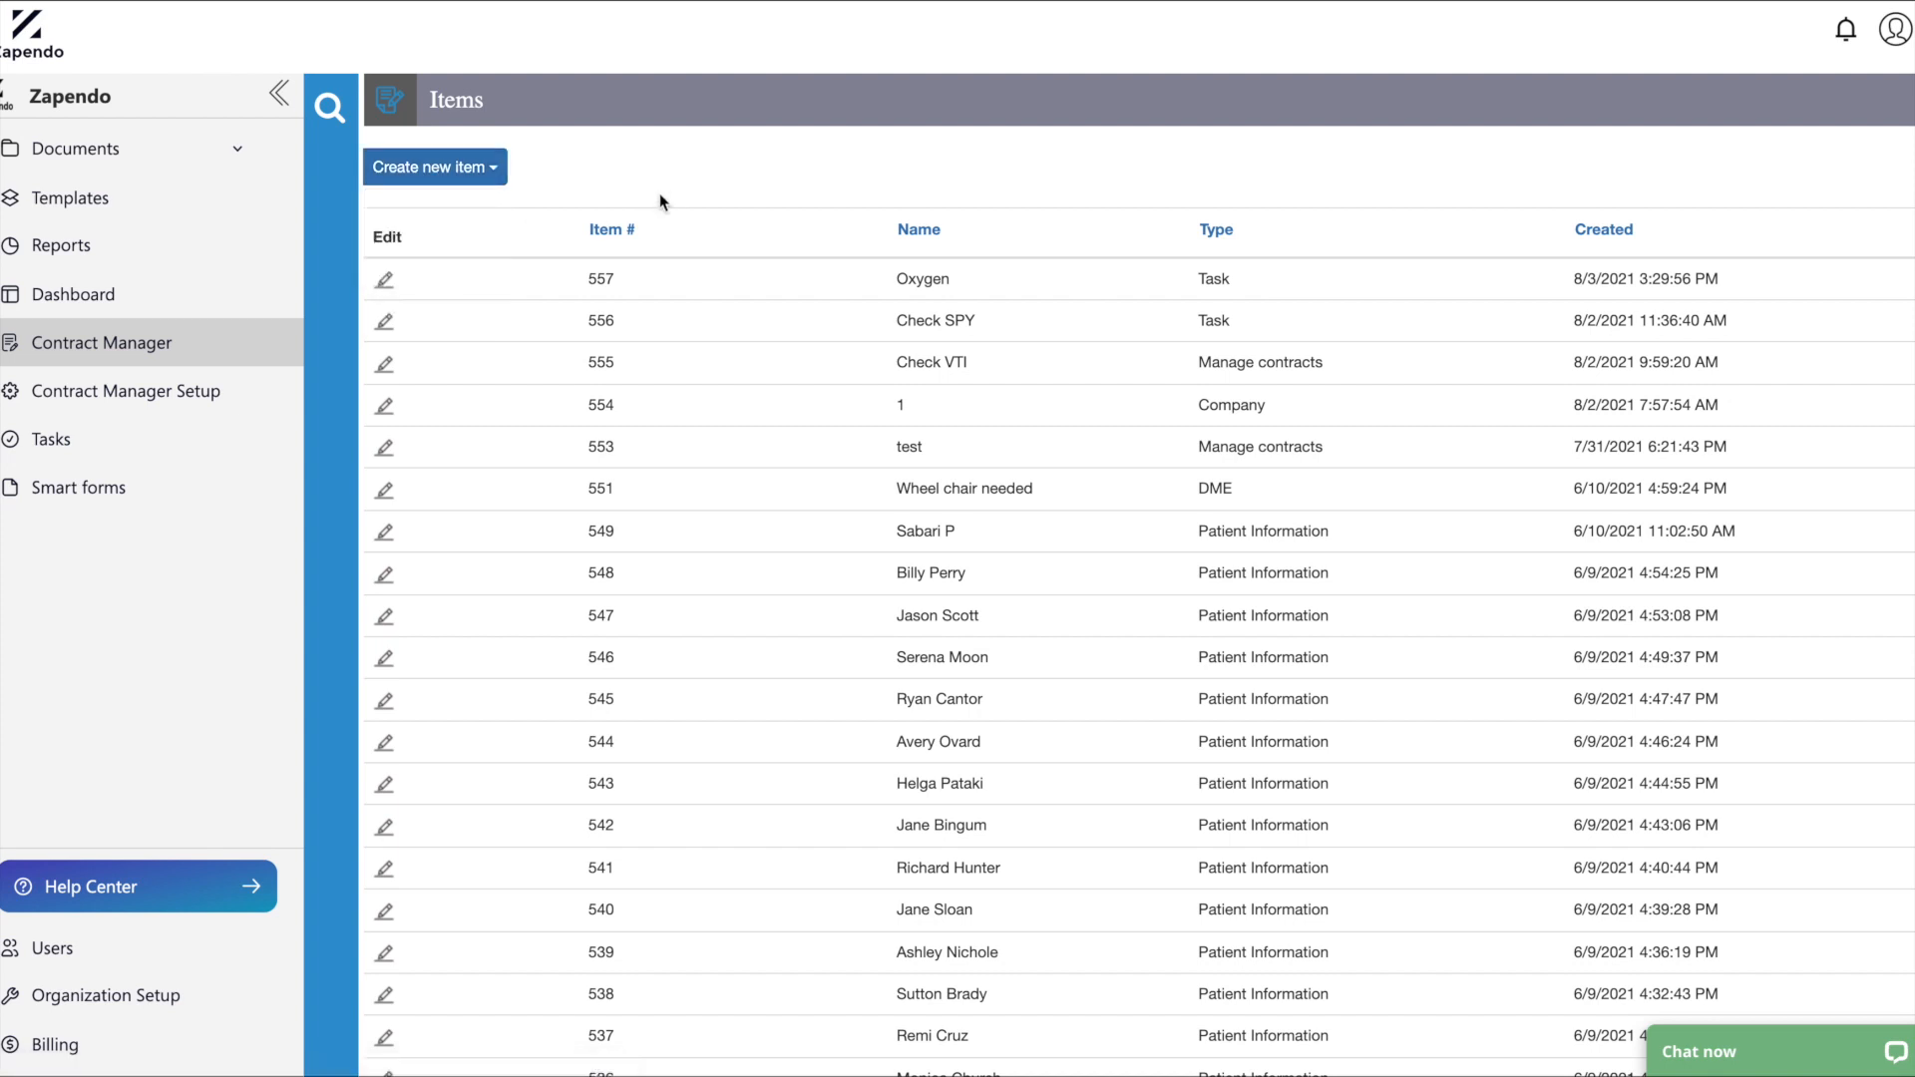
pyautogui.click(435, 166)
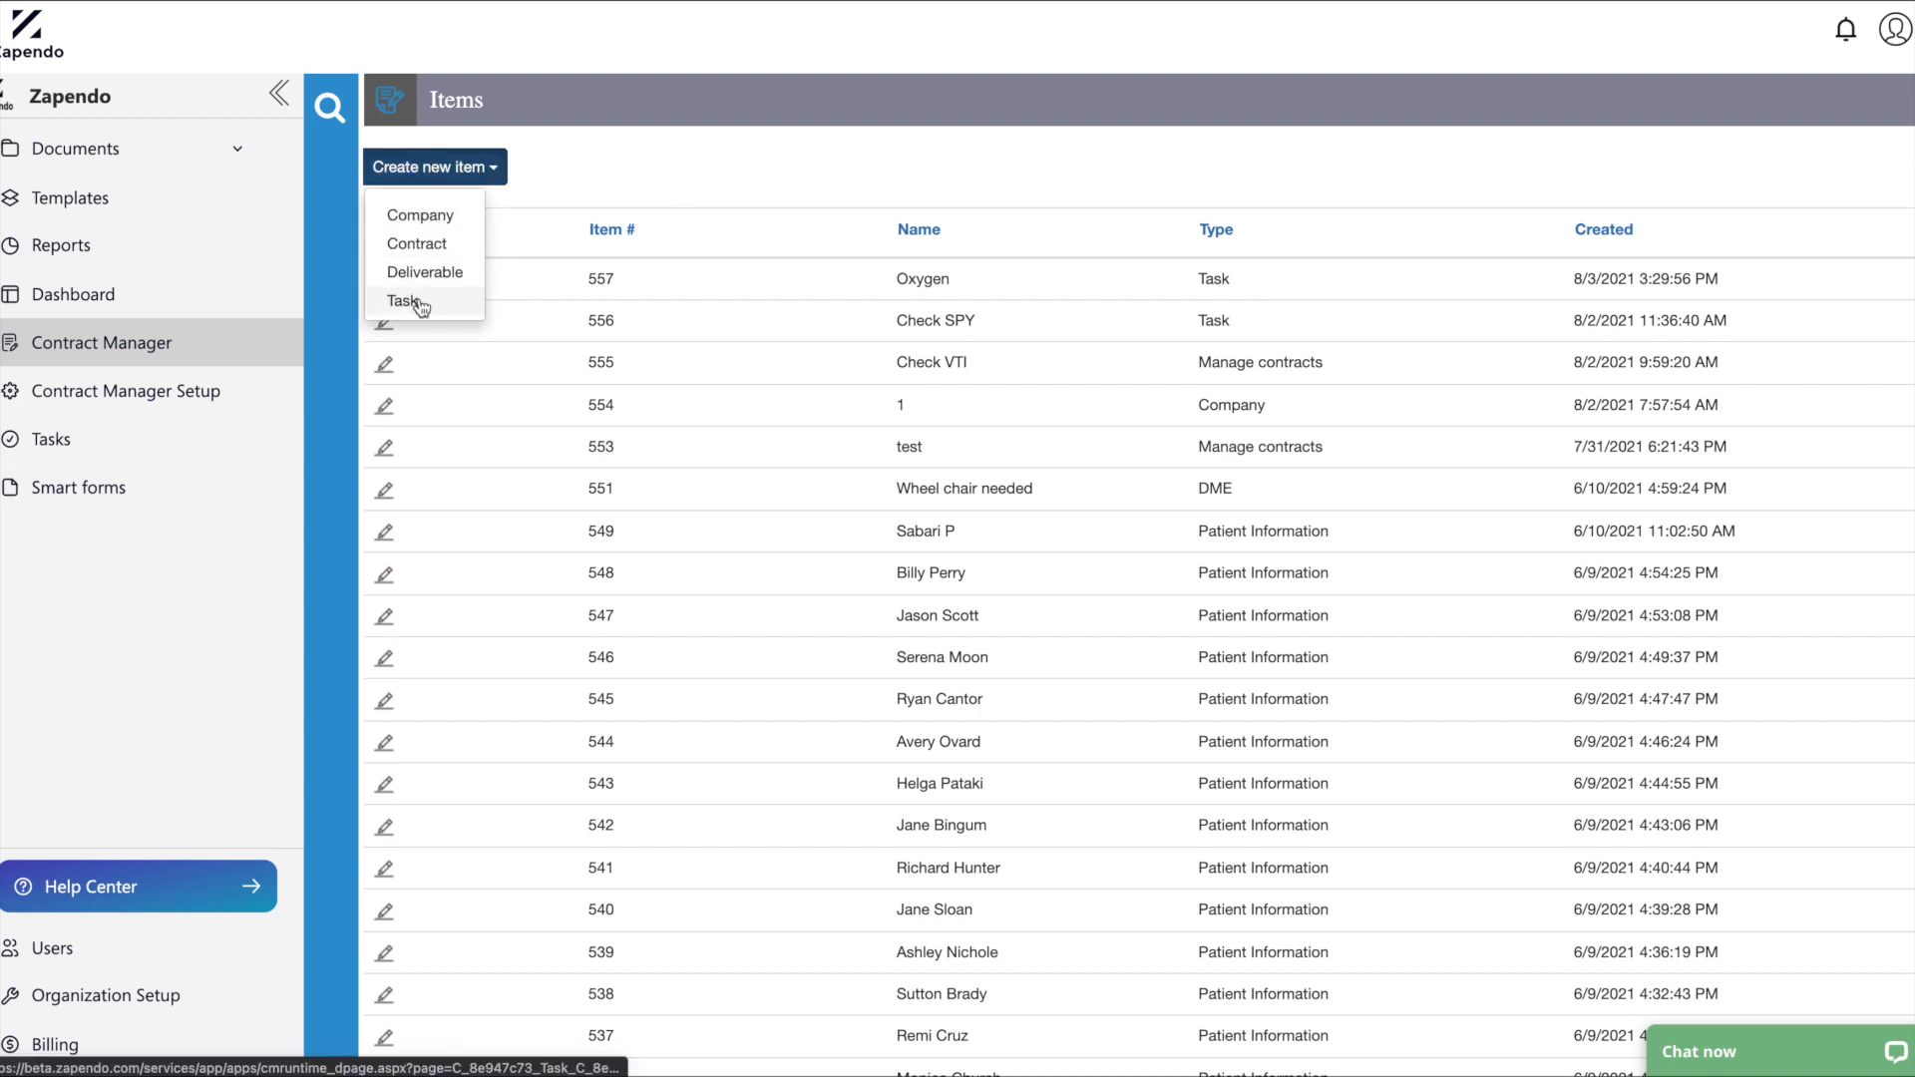
pyautogui.click(735, 203)
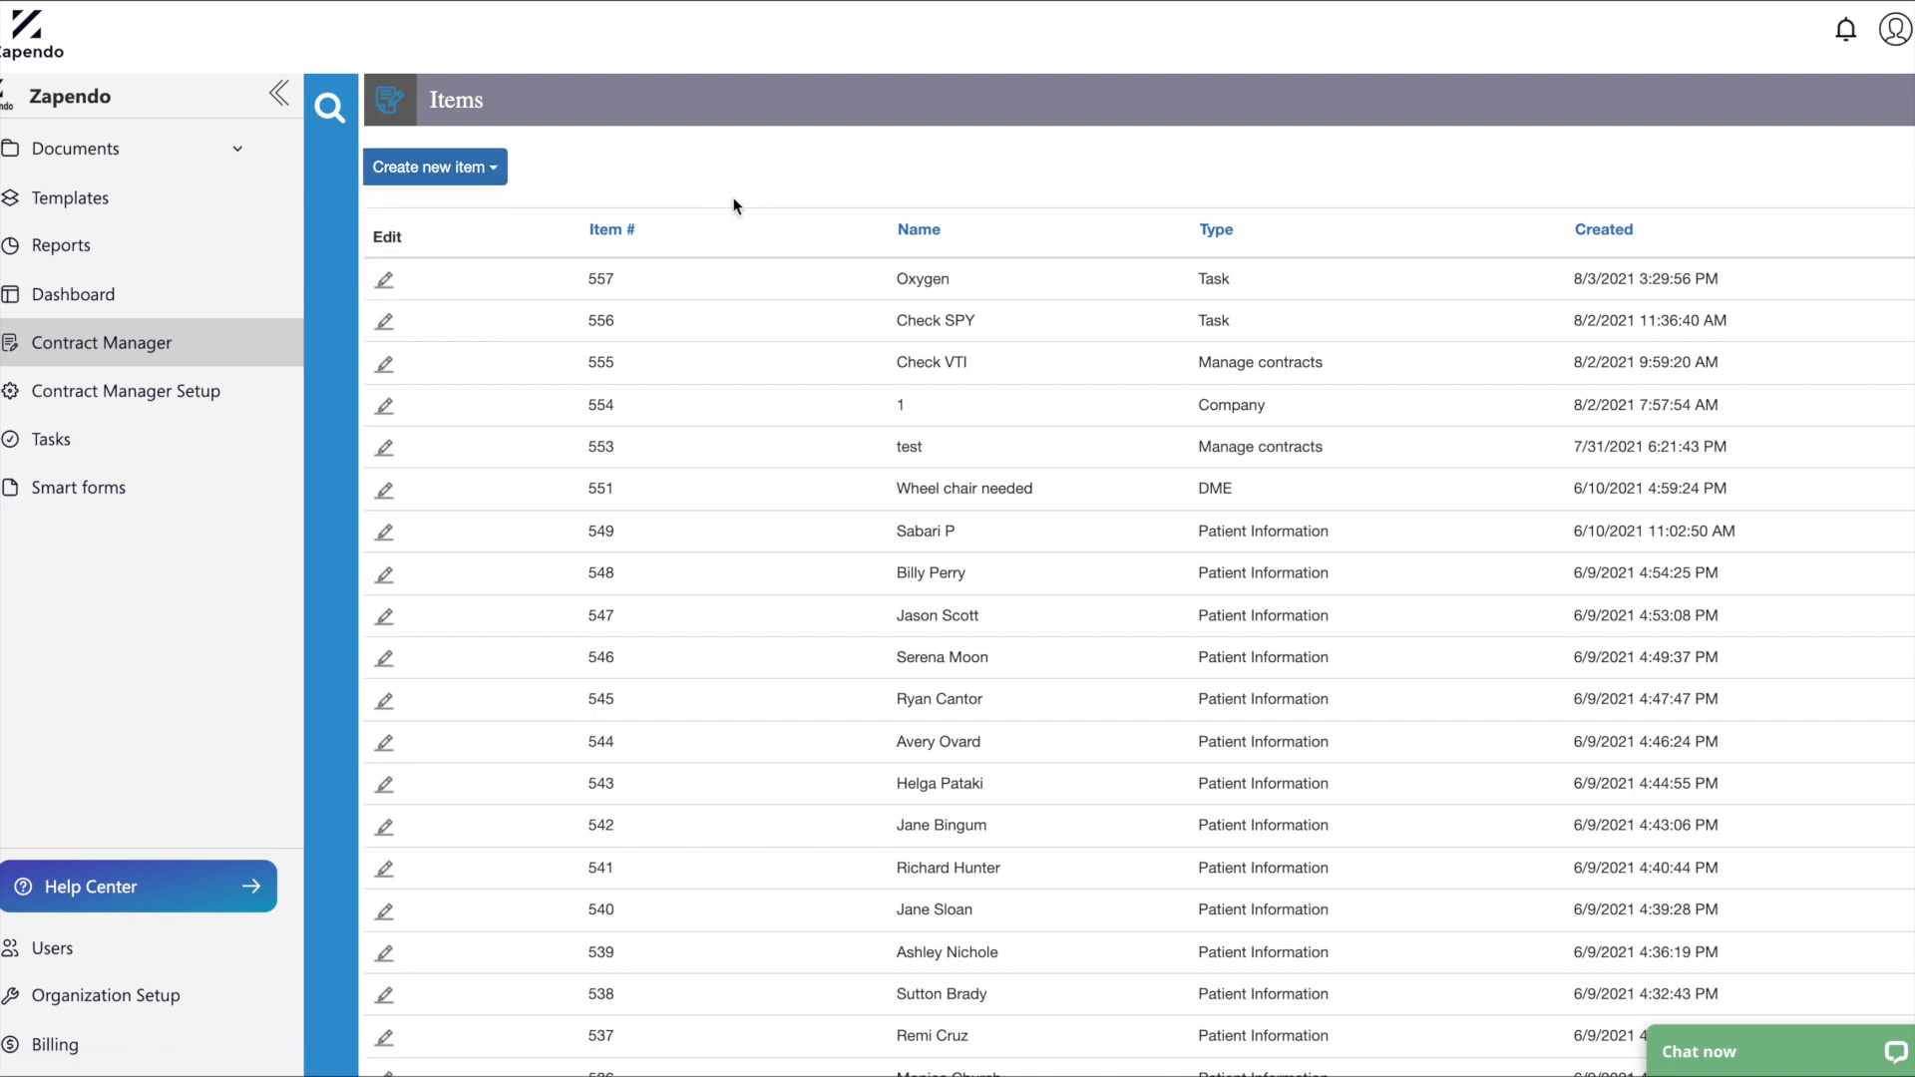
# Open the Task item type in Contract Manager Setup and review its basic settings and access permissions.
pyautogui.click(130, 399)
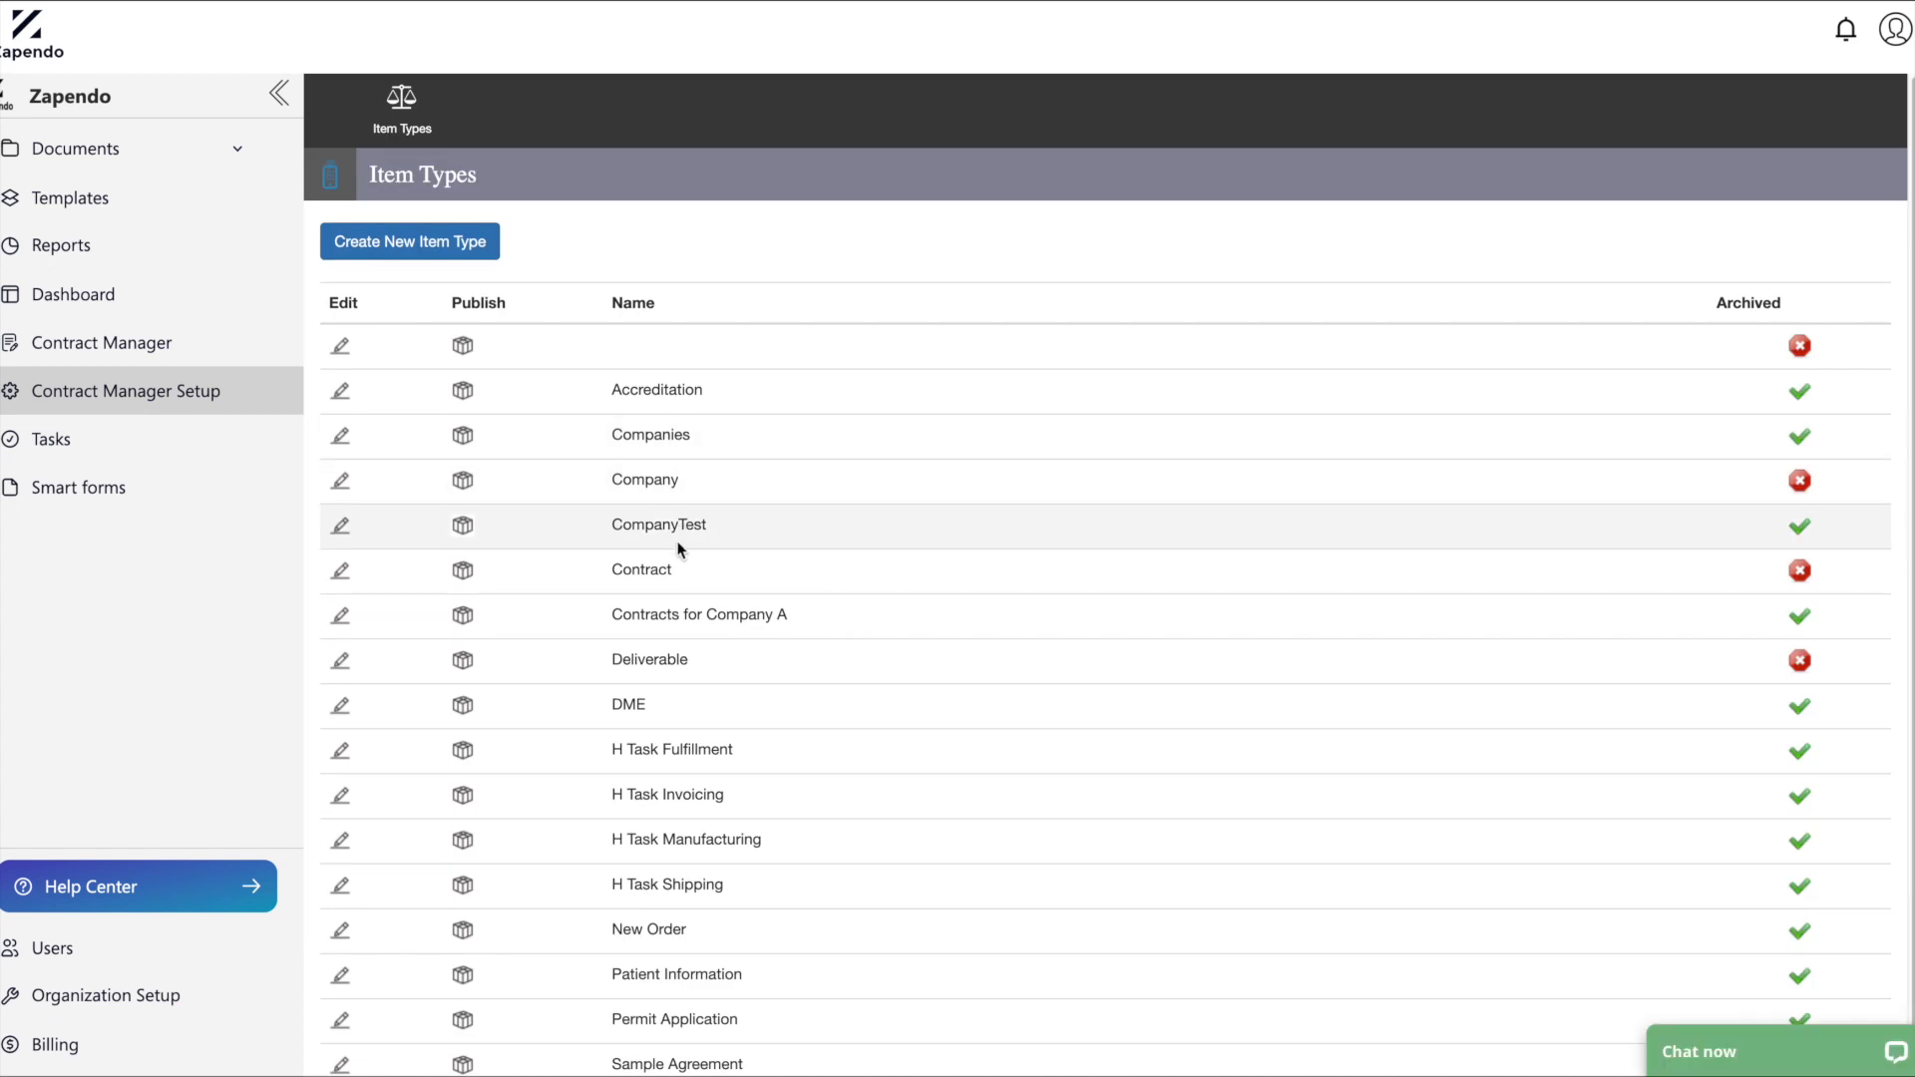
pyautogui.scroll(-2, 678, 549)
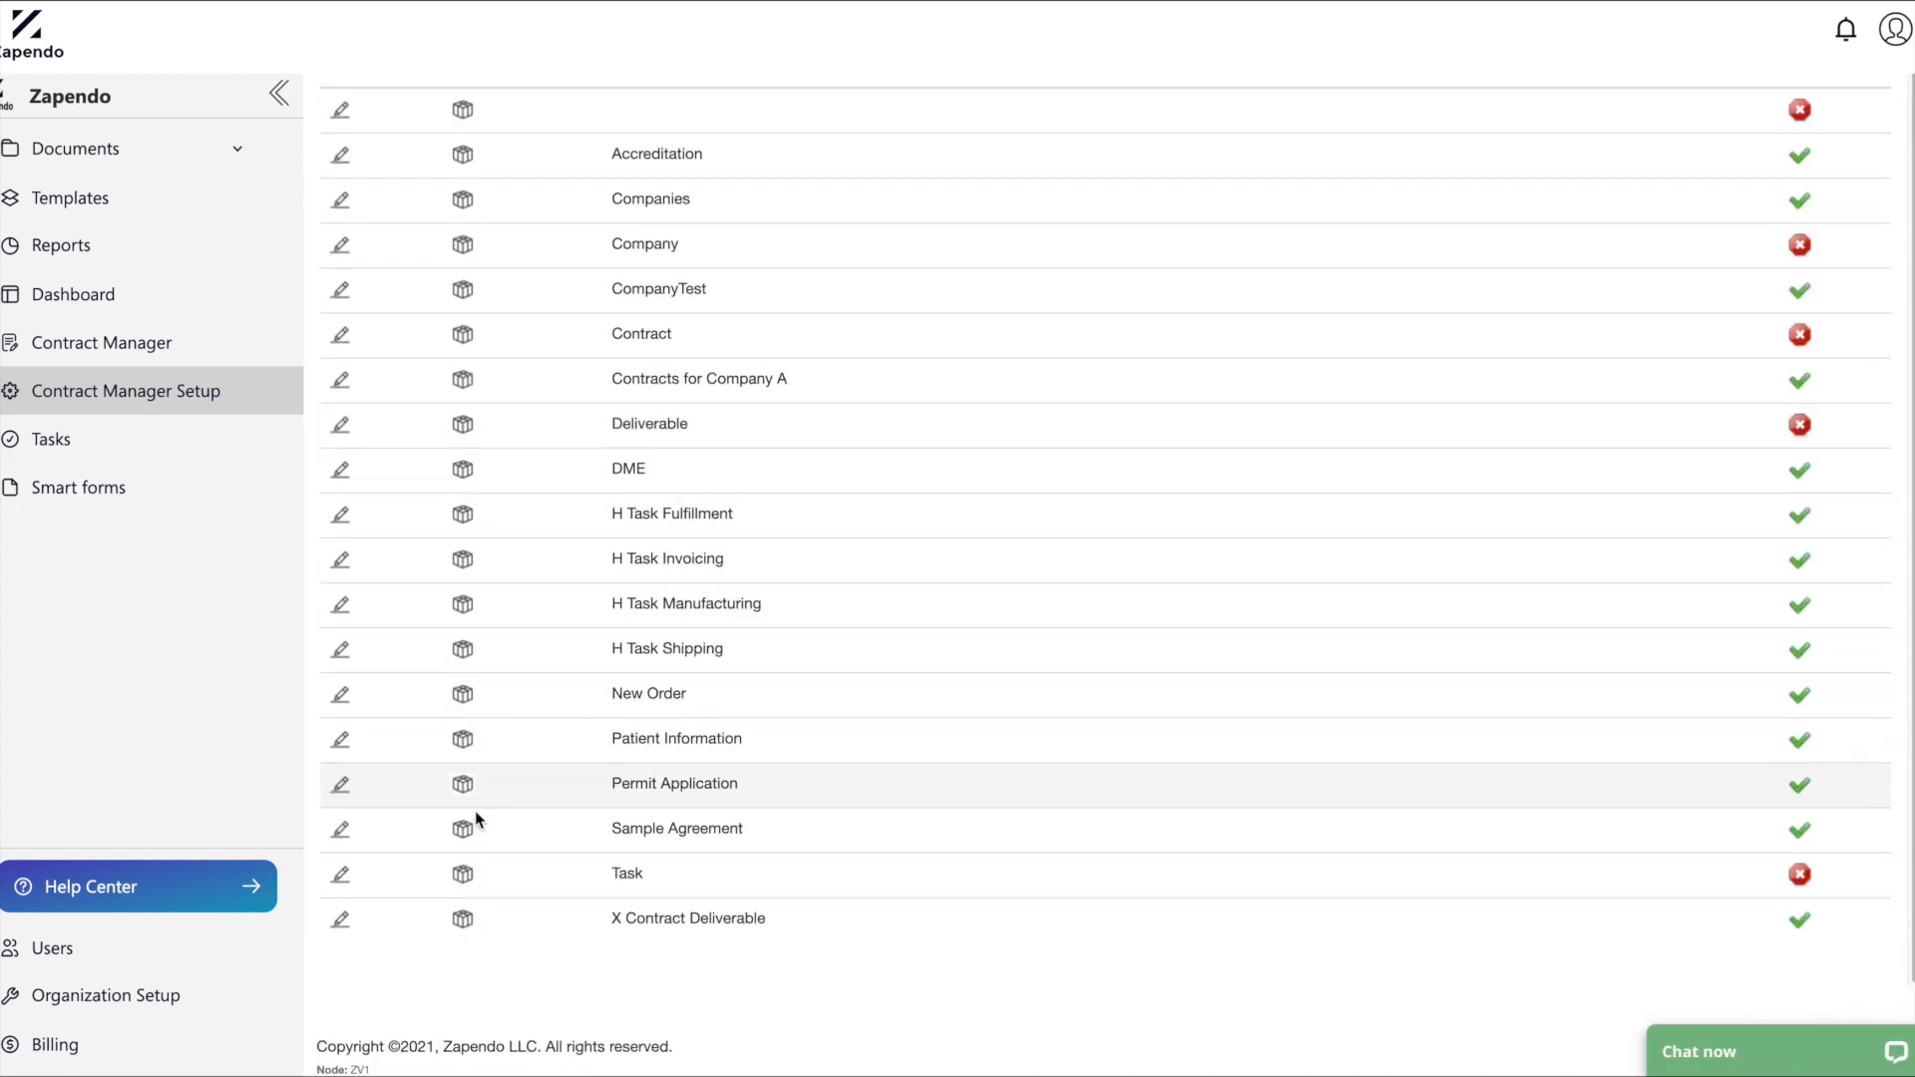
pyautogui.click(341, 877)
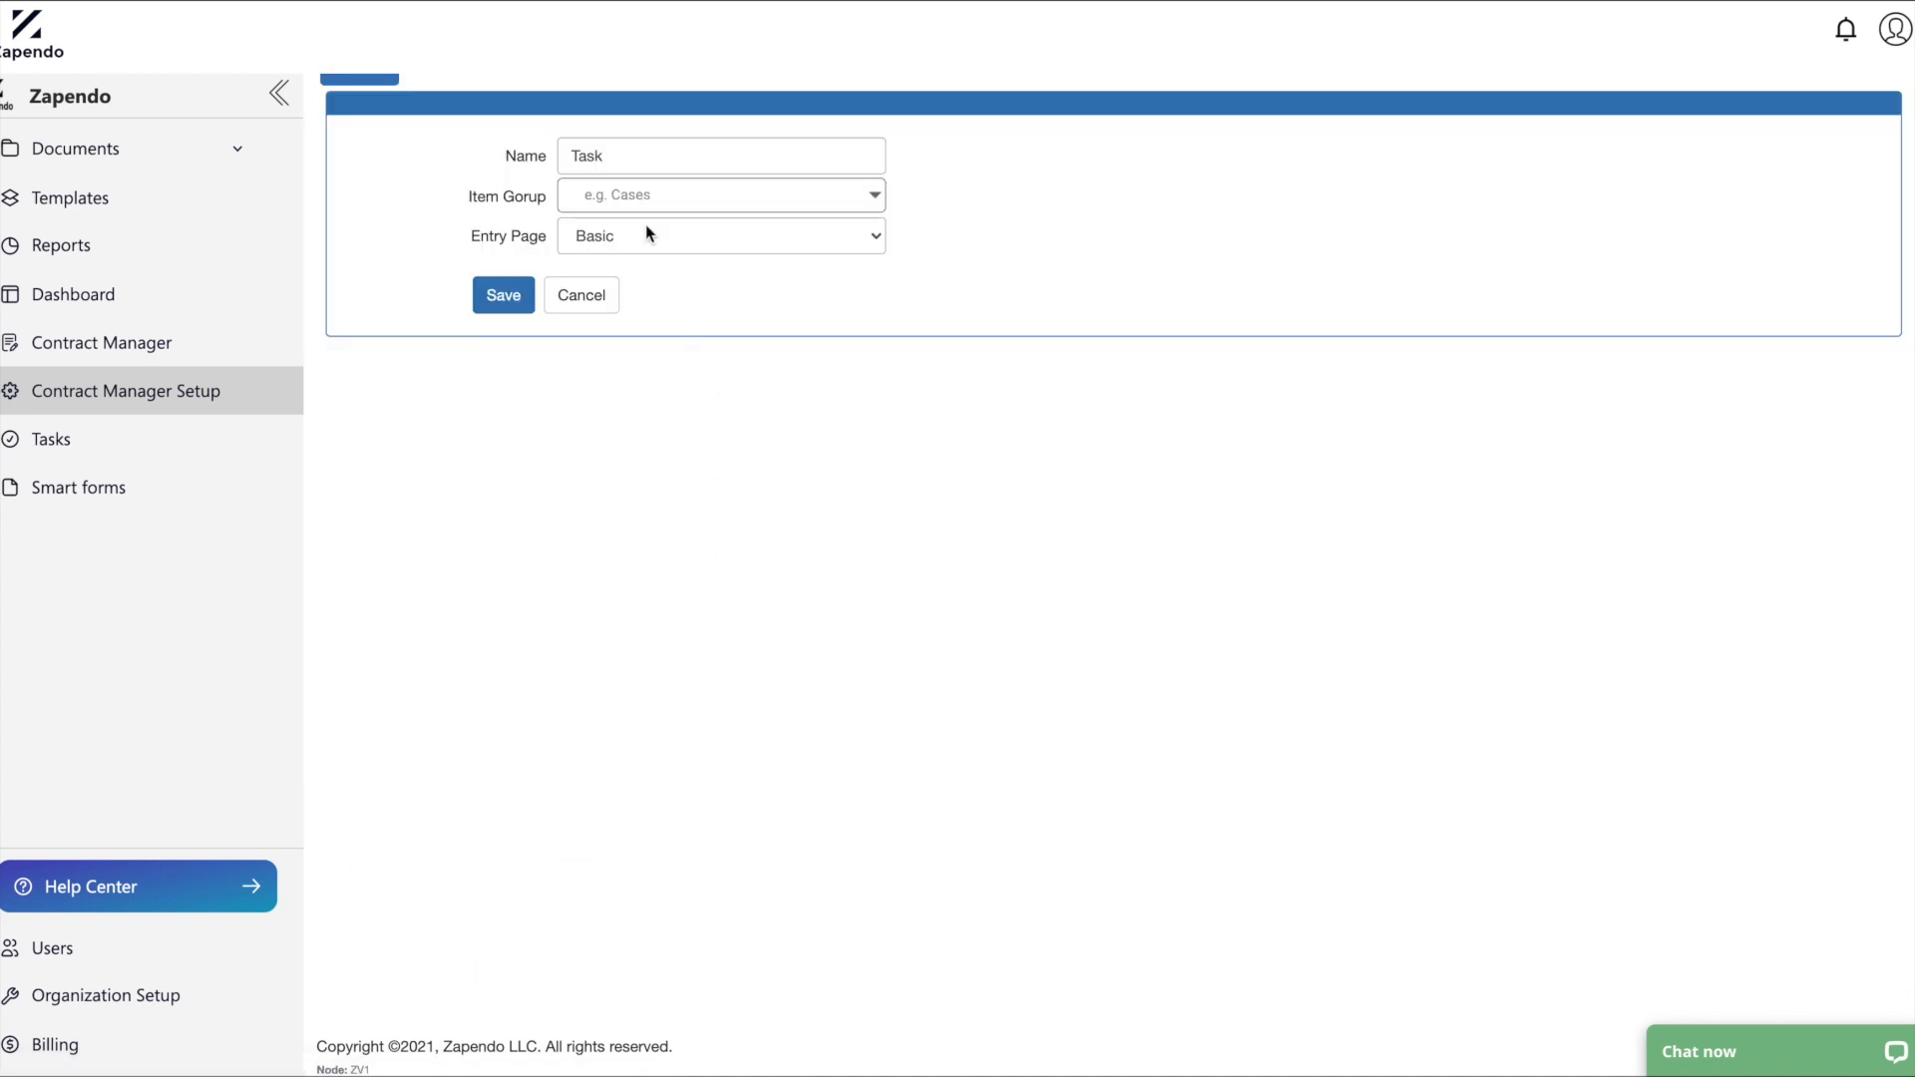
pyautogui.scroll(2, 658, 300)
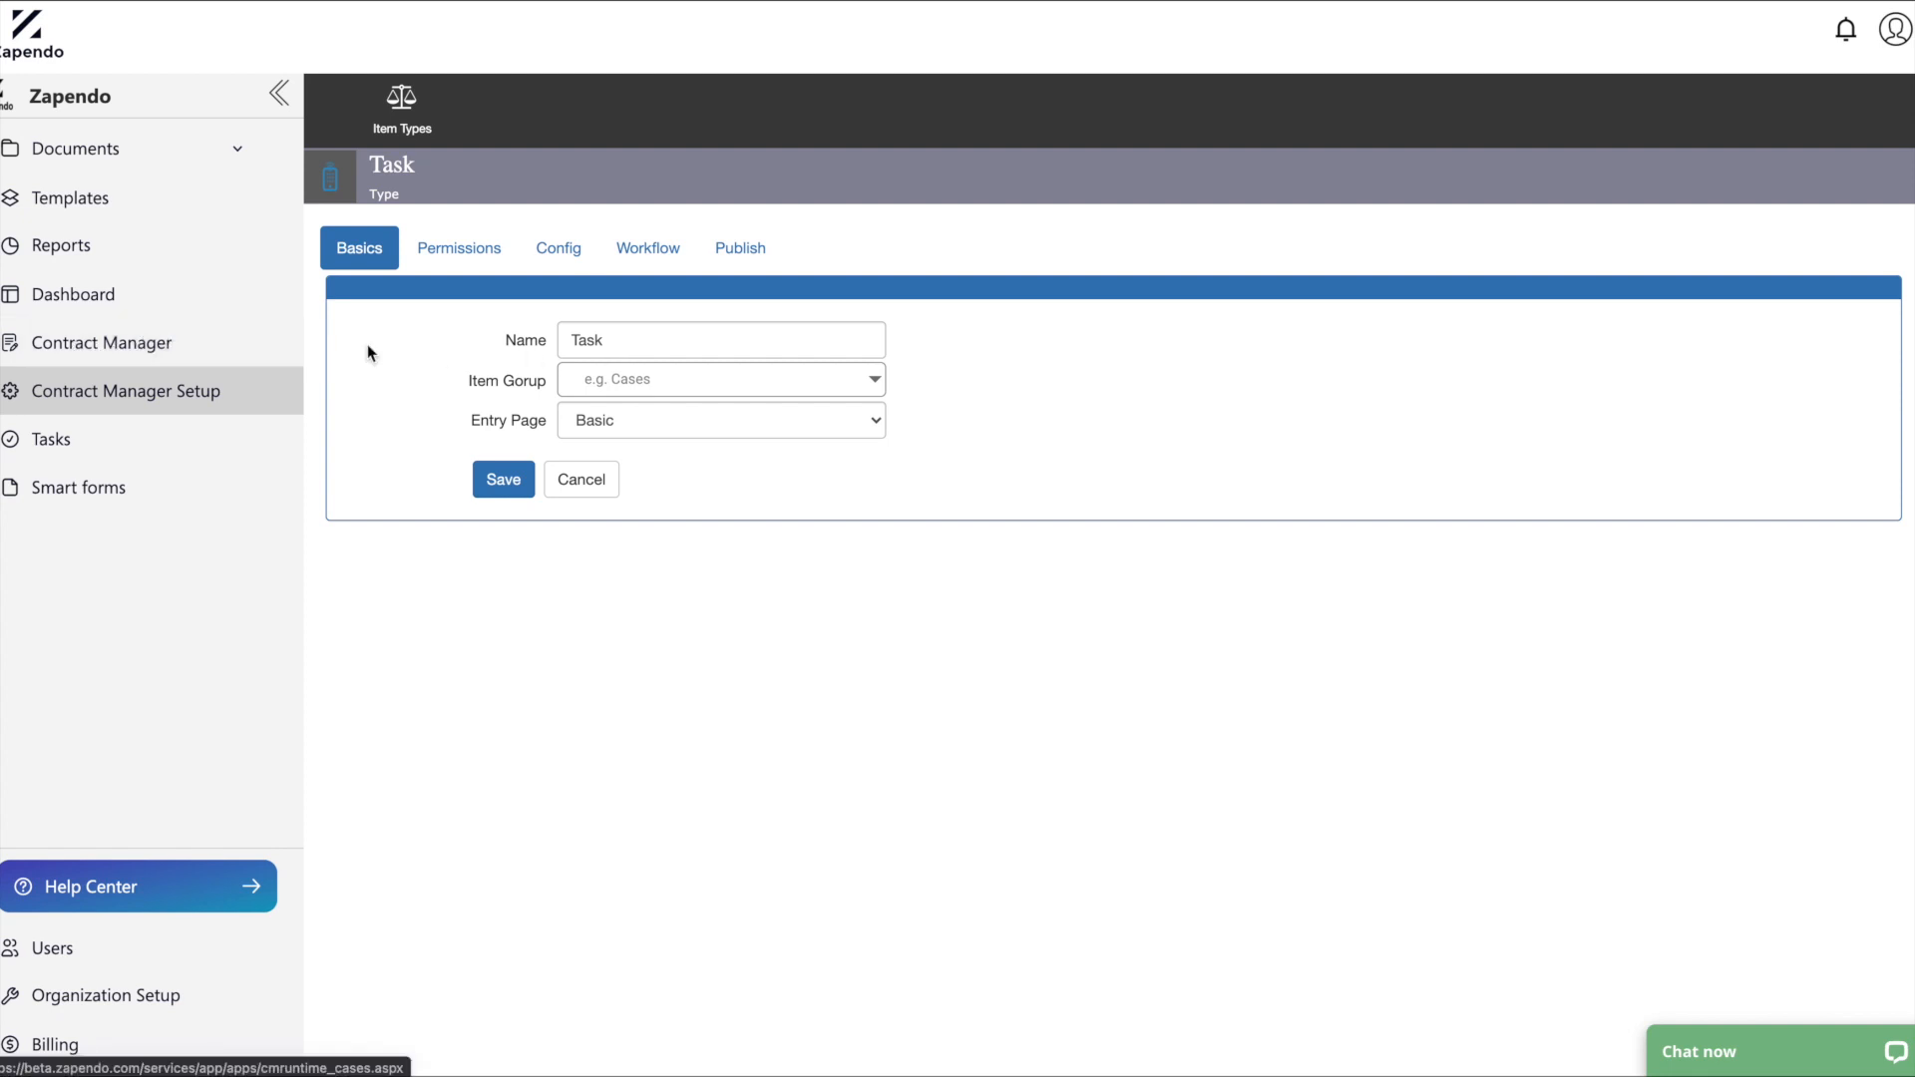
pyautogui.click(440, 257)
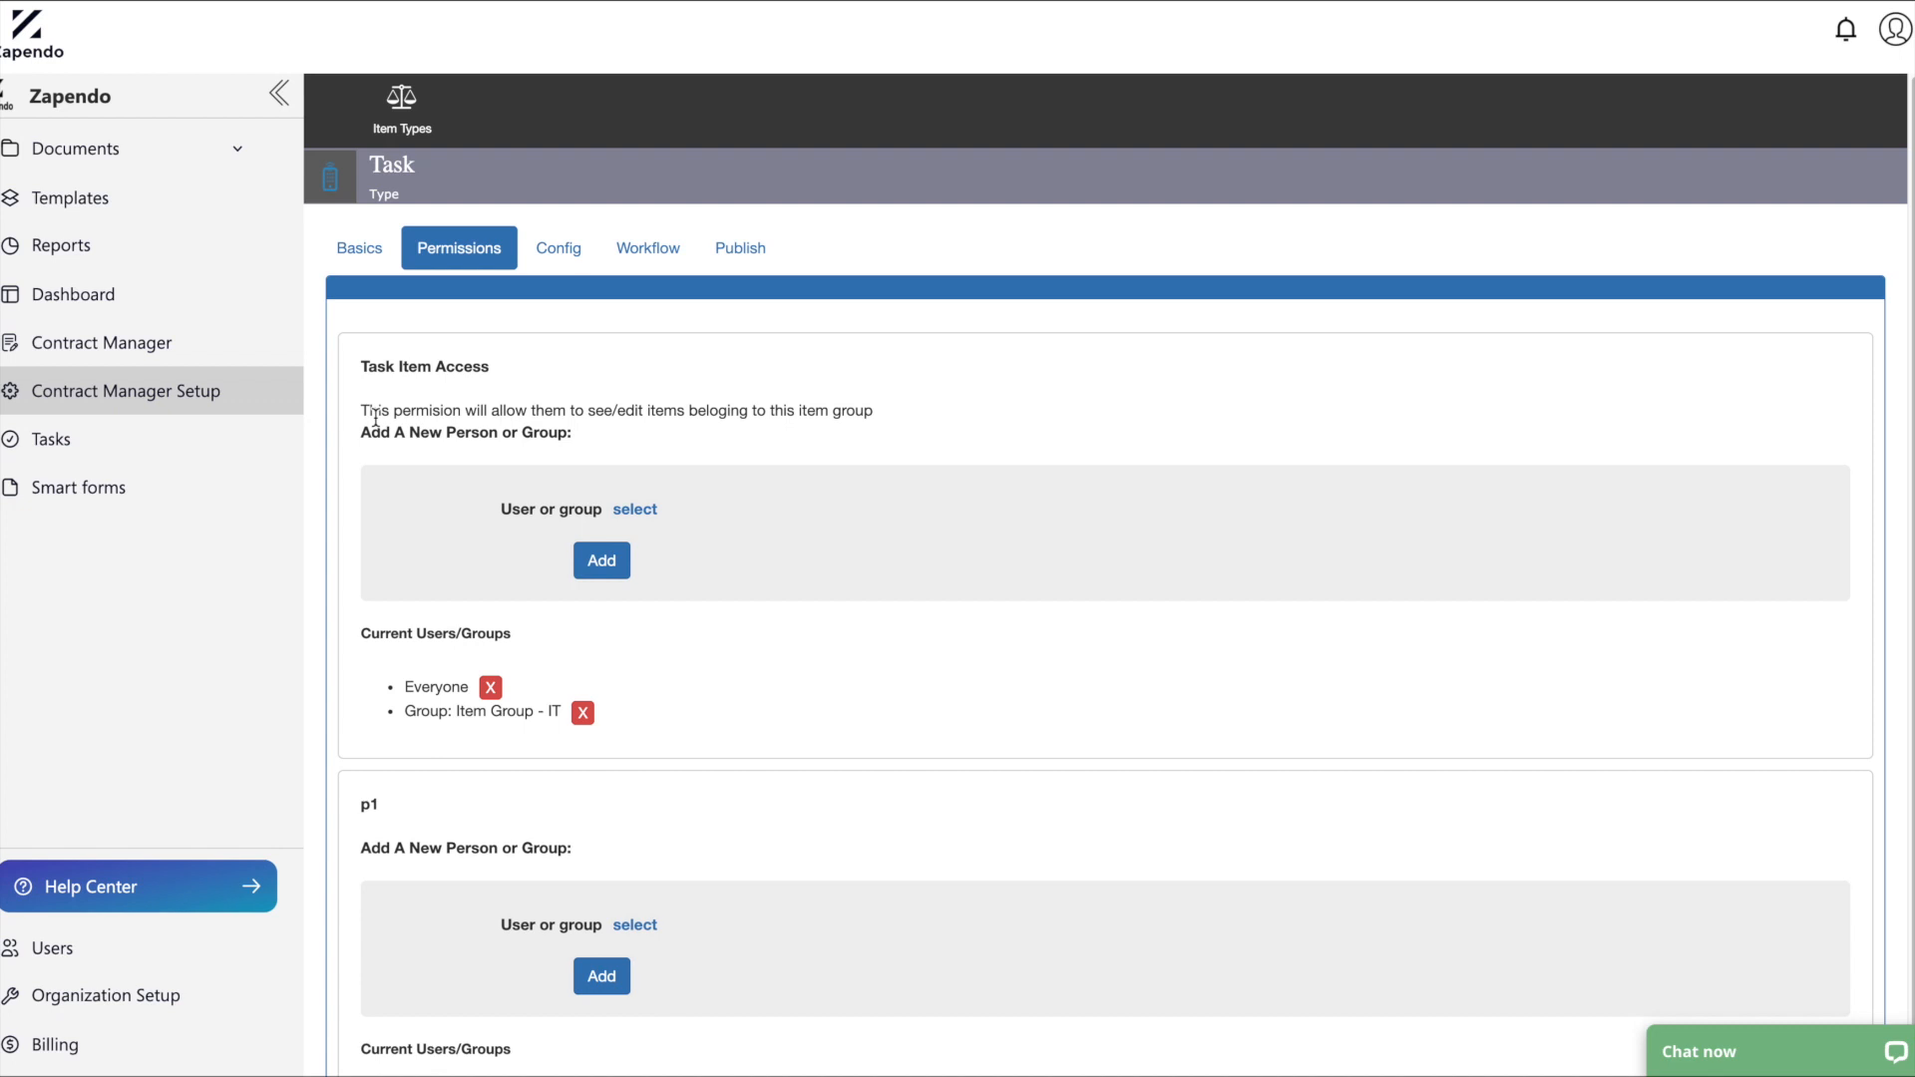
pyautogui.click(357, 249)
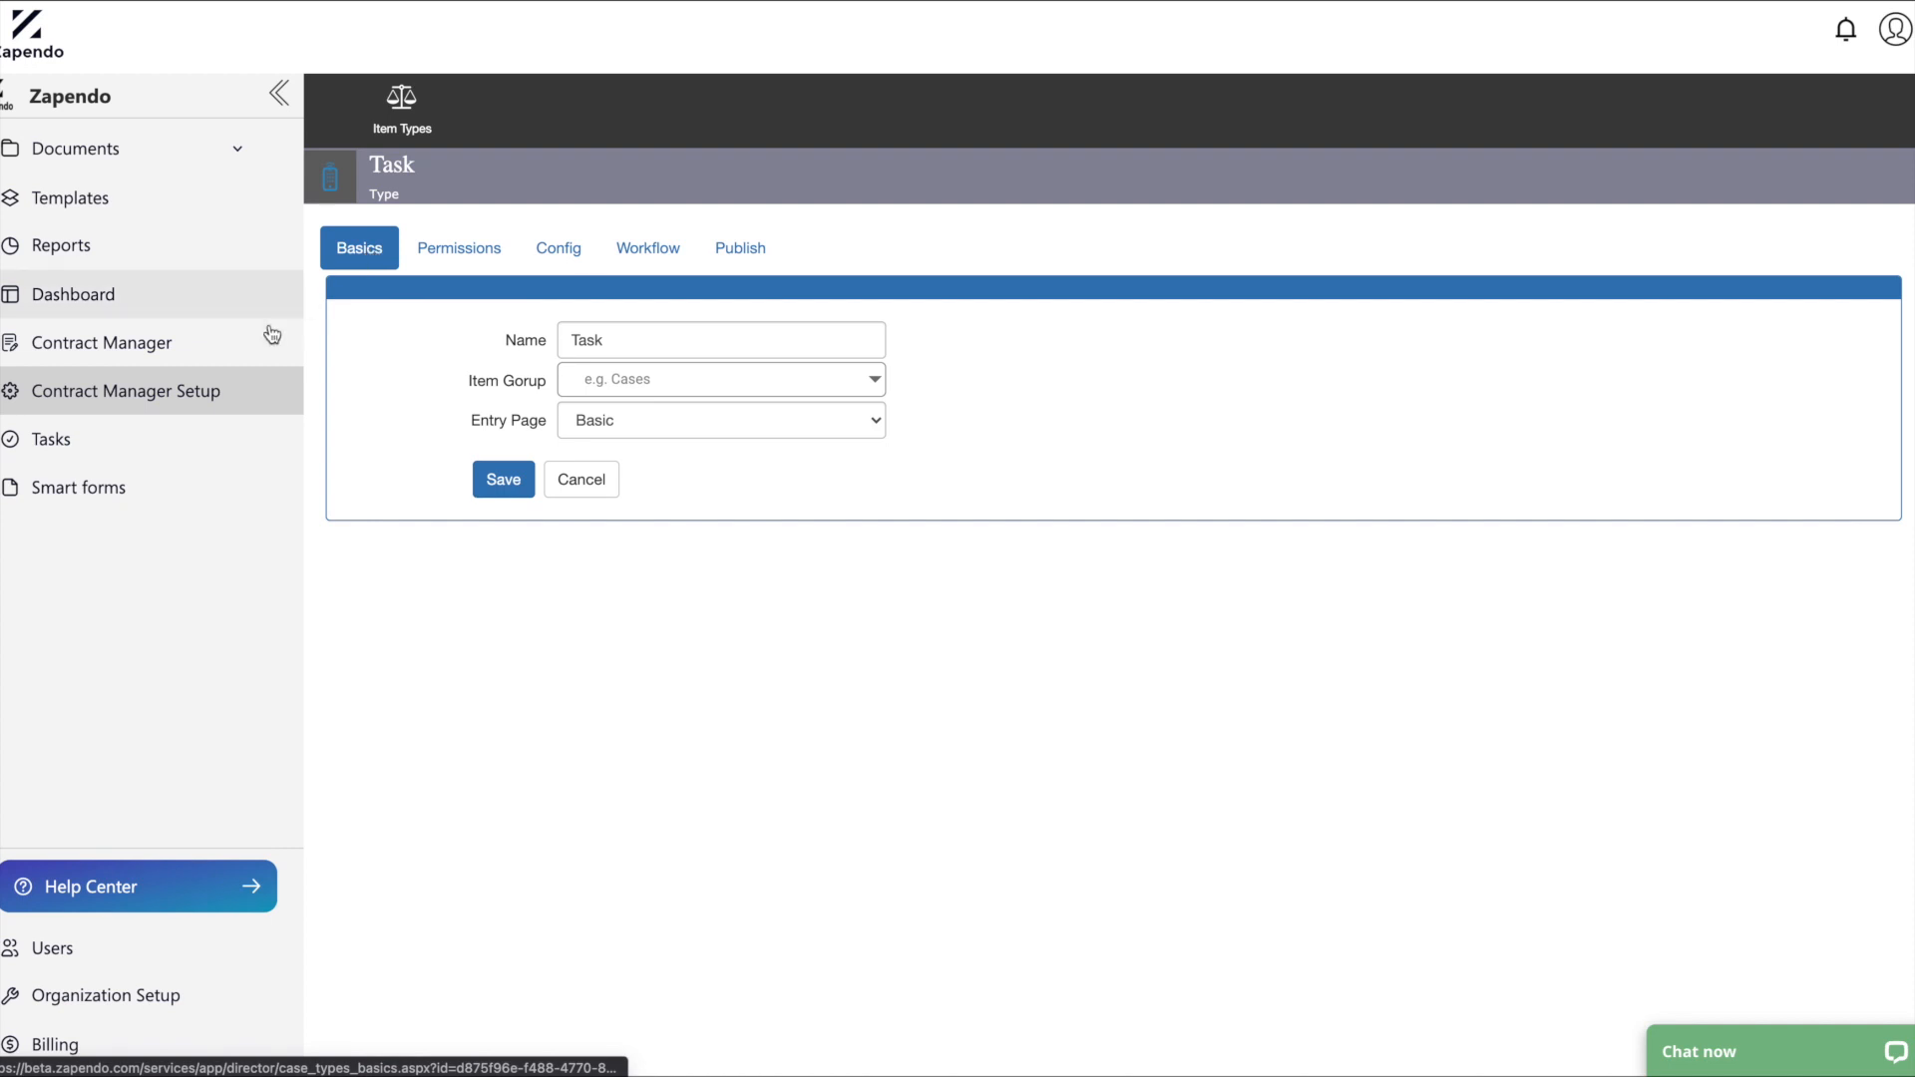
# Start a new item type from the Item Types list and enter Sales Group 1 Task as its name.
pyautogui.click(154, 404)
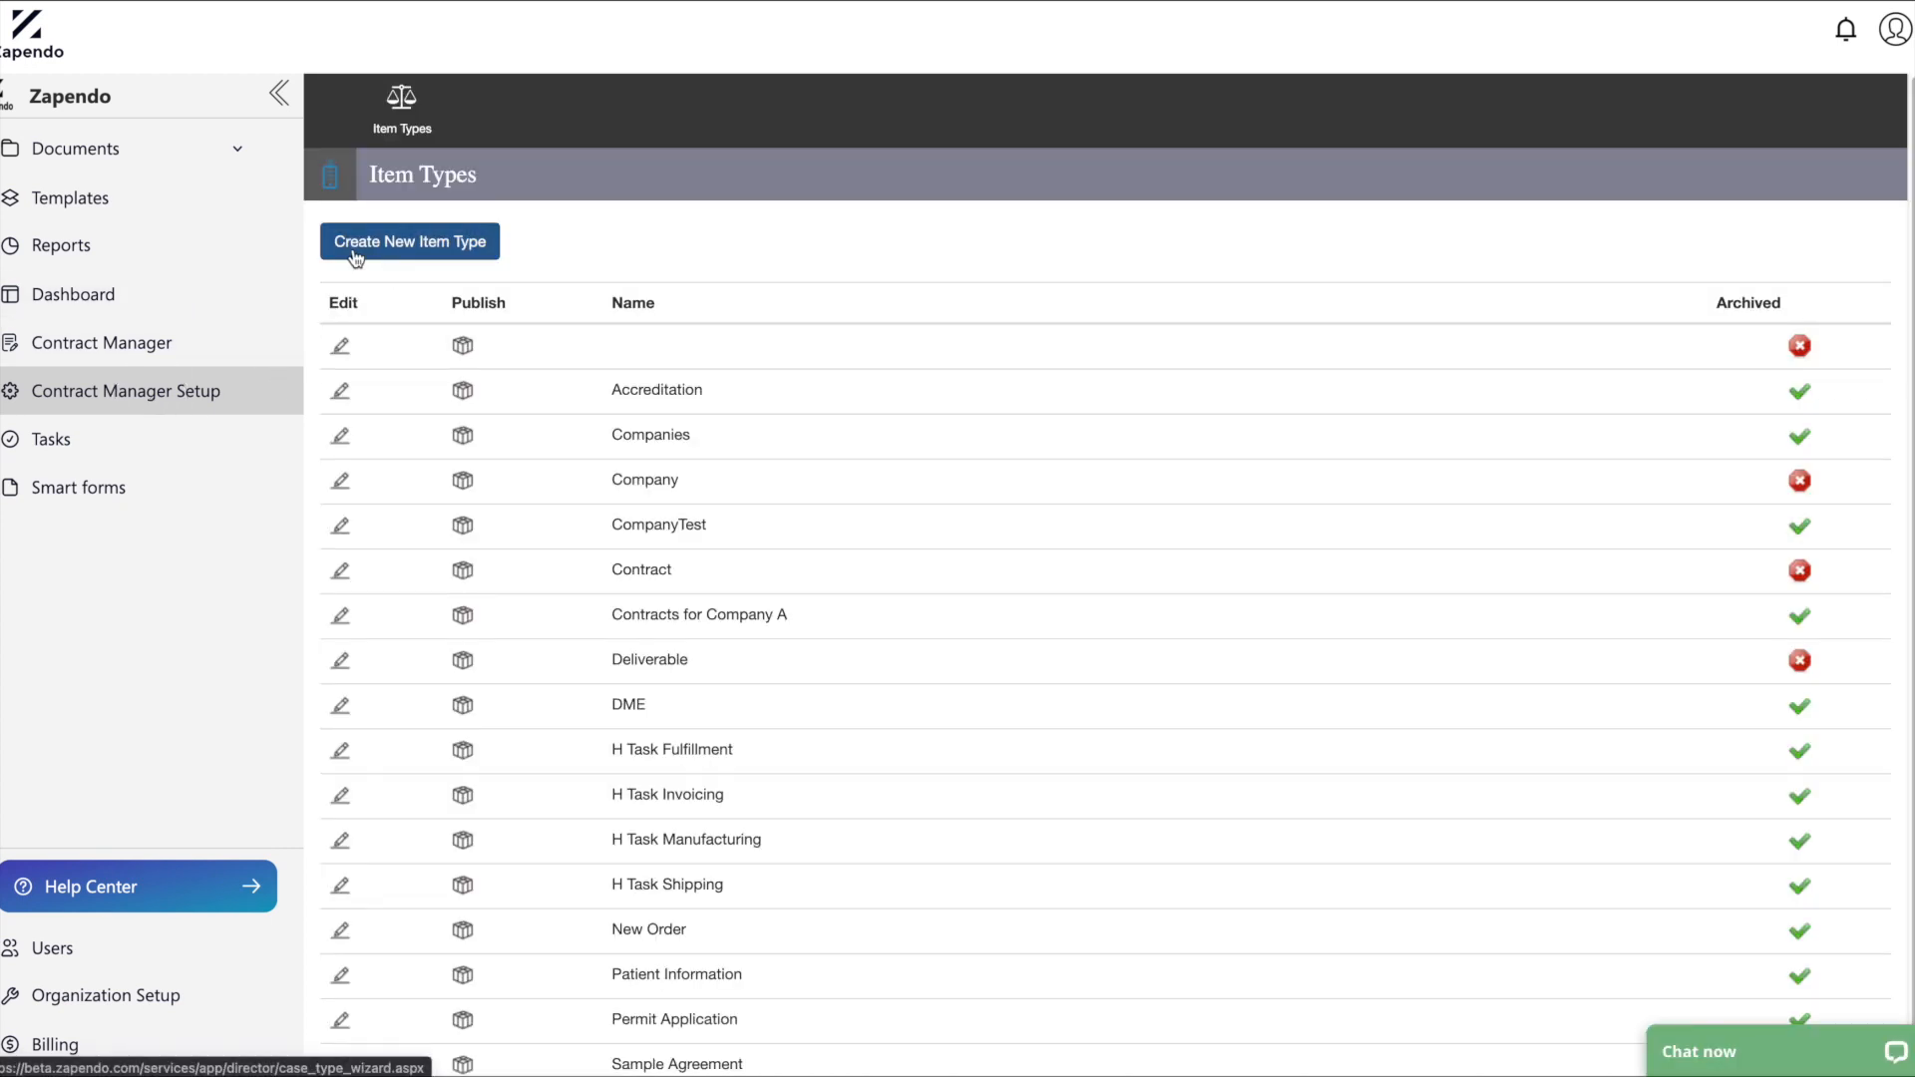
pyautogui.click(433, 247)
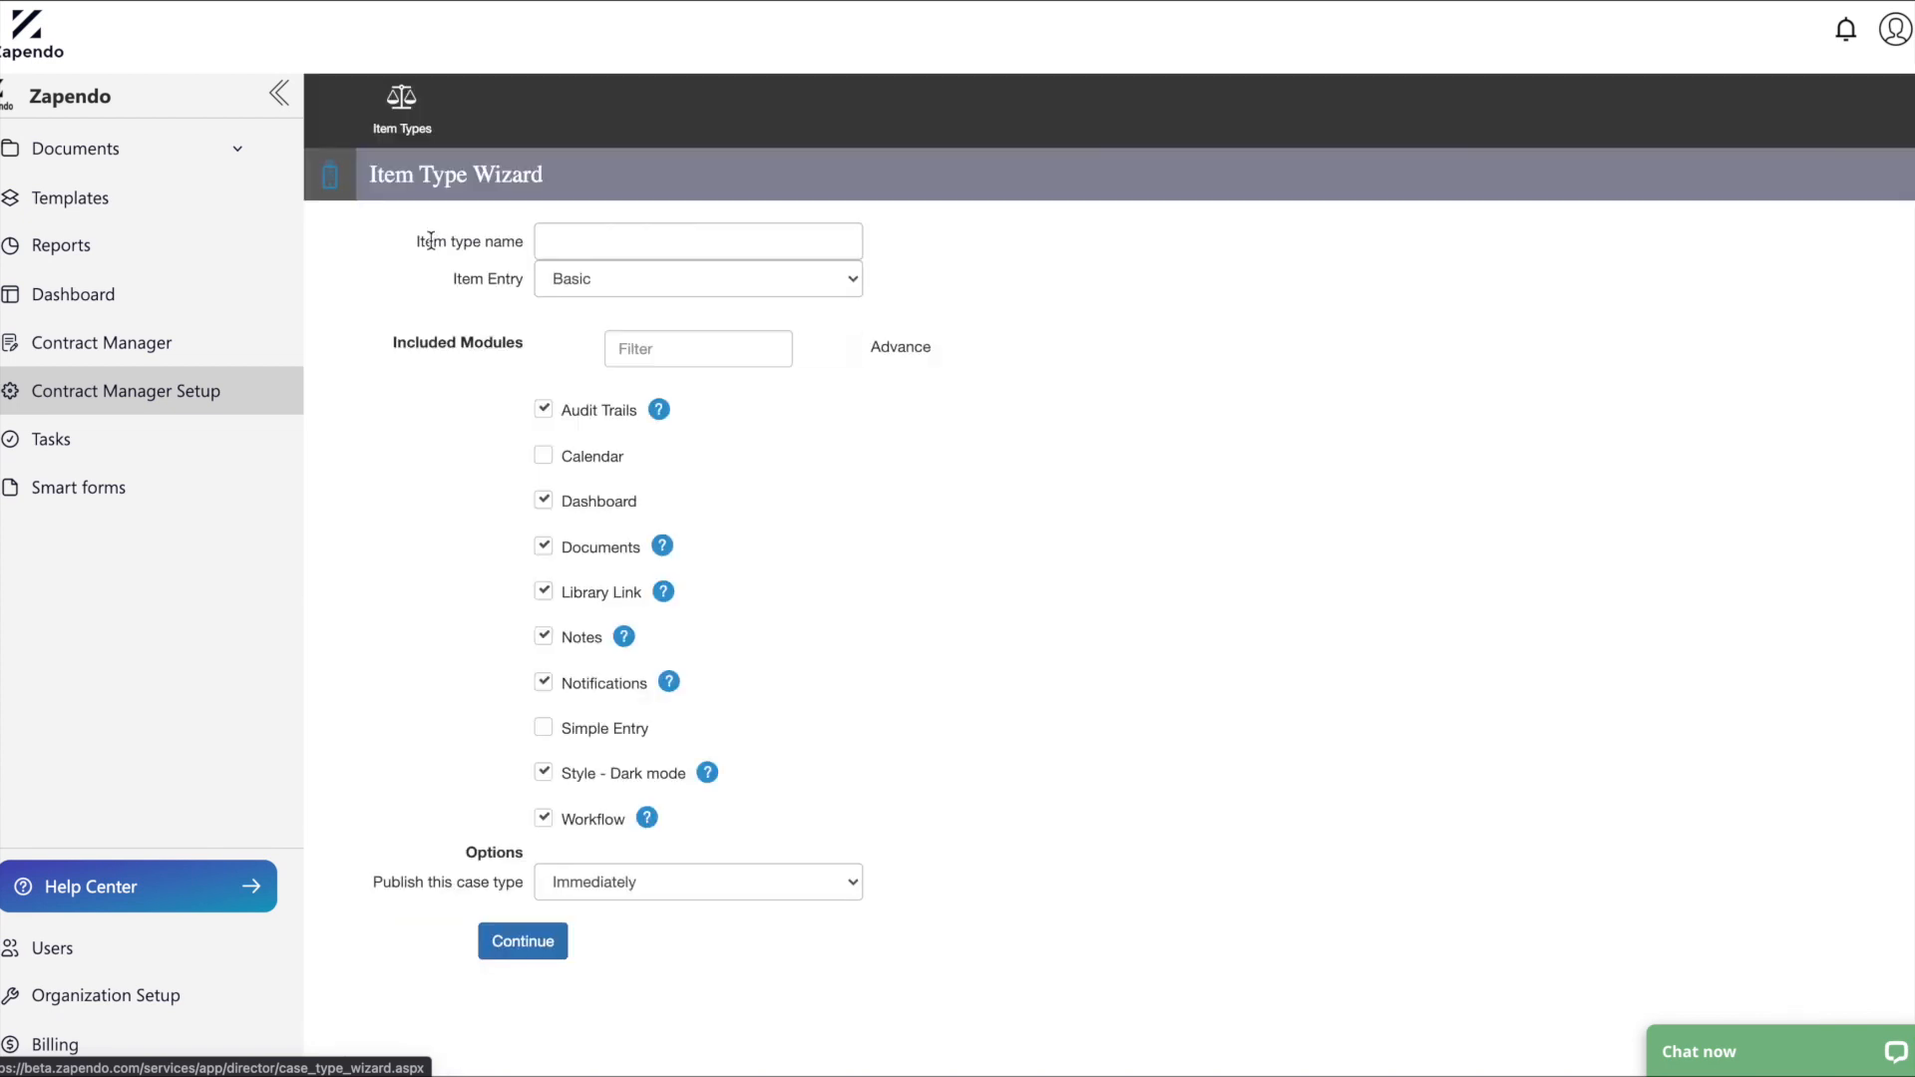
pyautogui.click(647, 239)
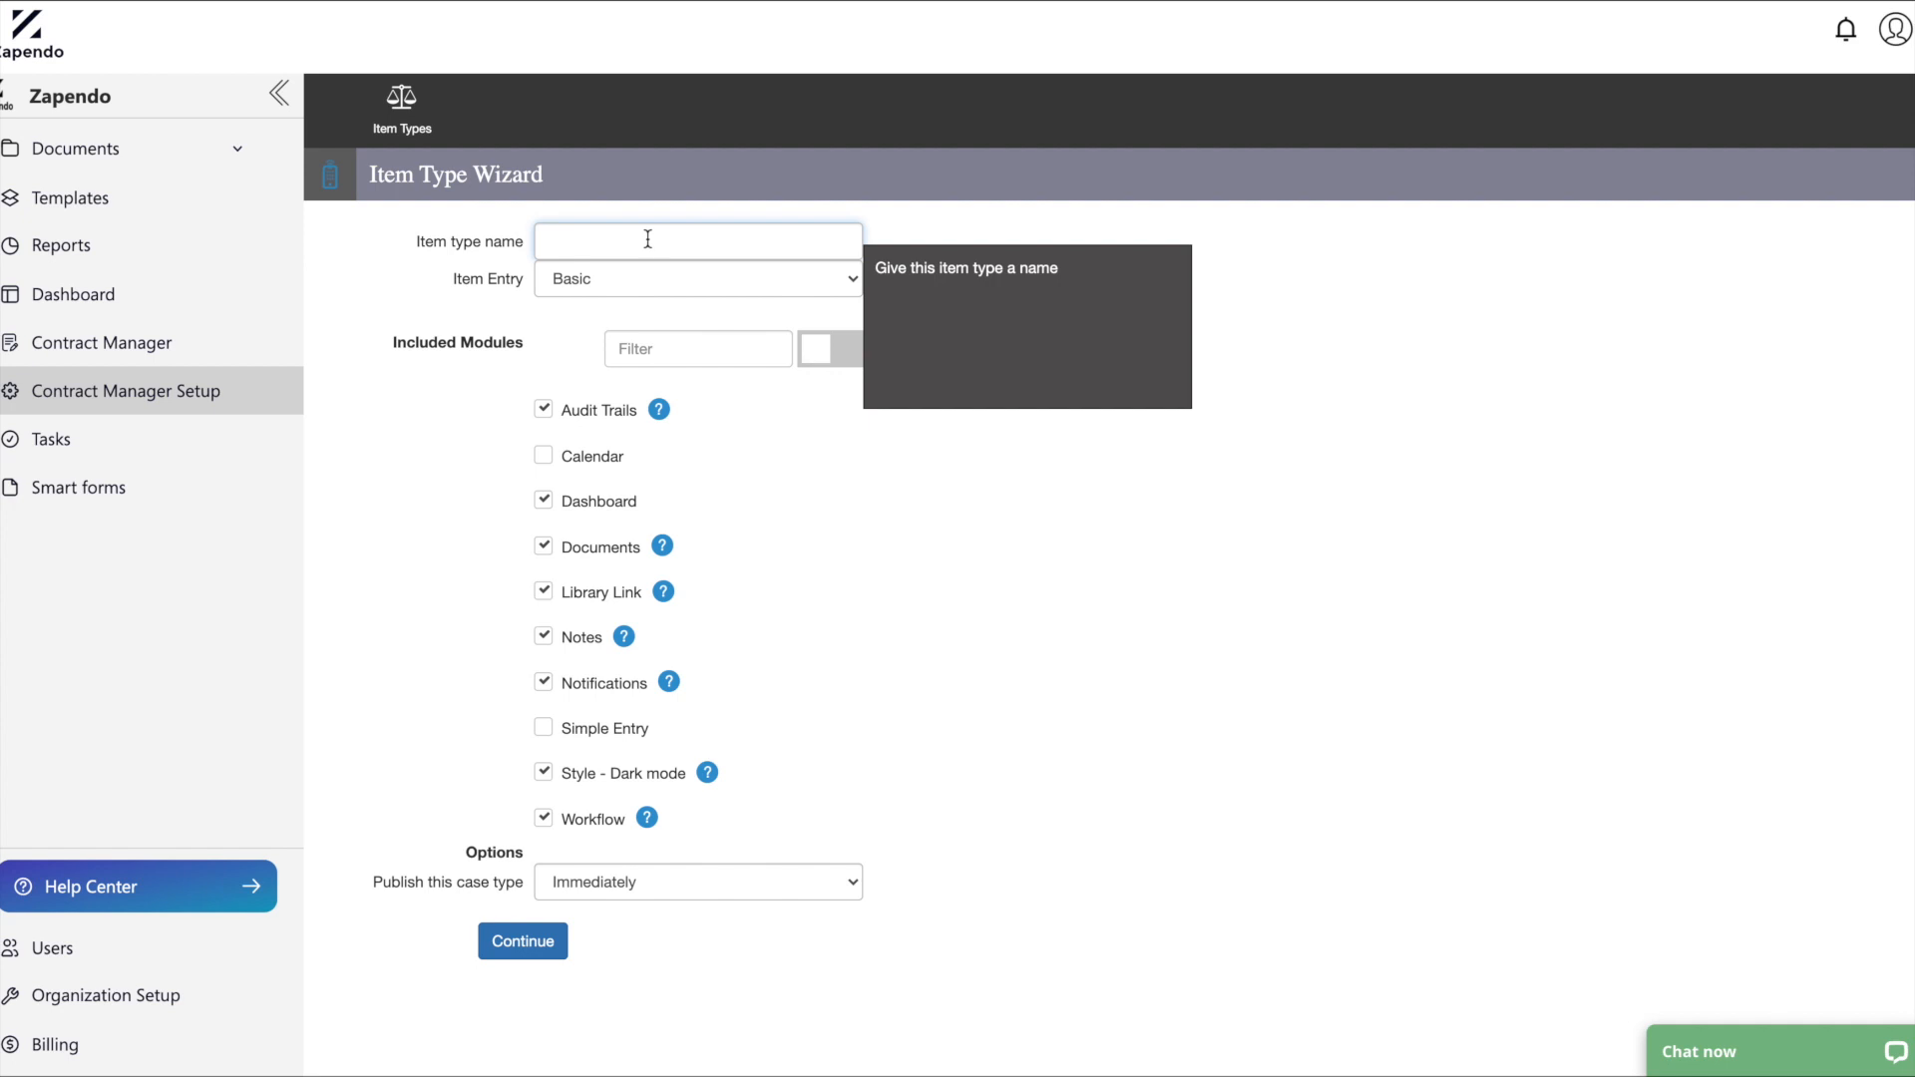
pyautogui.write('Sales ')
pyautogui.write('Task')
pyautogui.press('Left')
pyautogui.press('Left')
pyautogui.press('Left')
pyautogui.press('Left')
pyautogui.write('Group 1')
pyautogui.click(1147, 491)
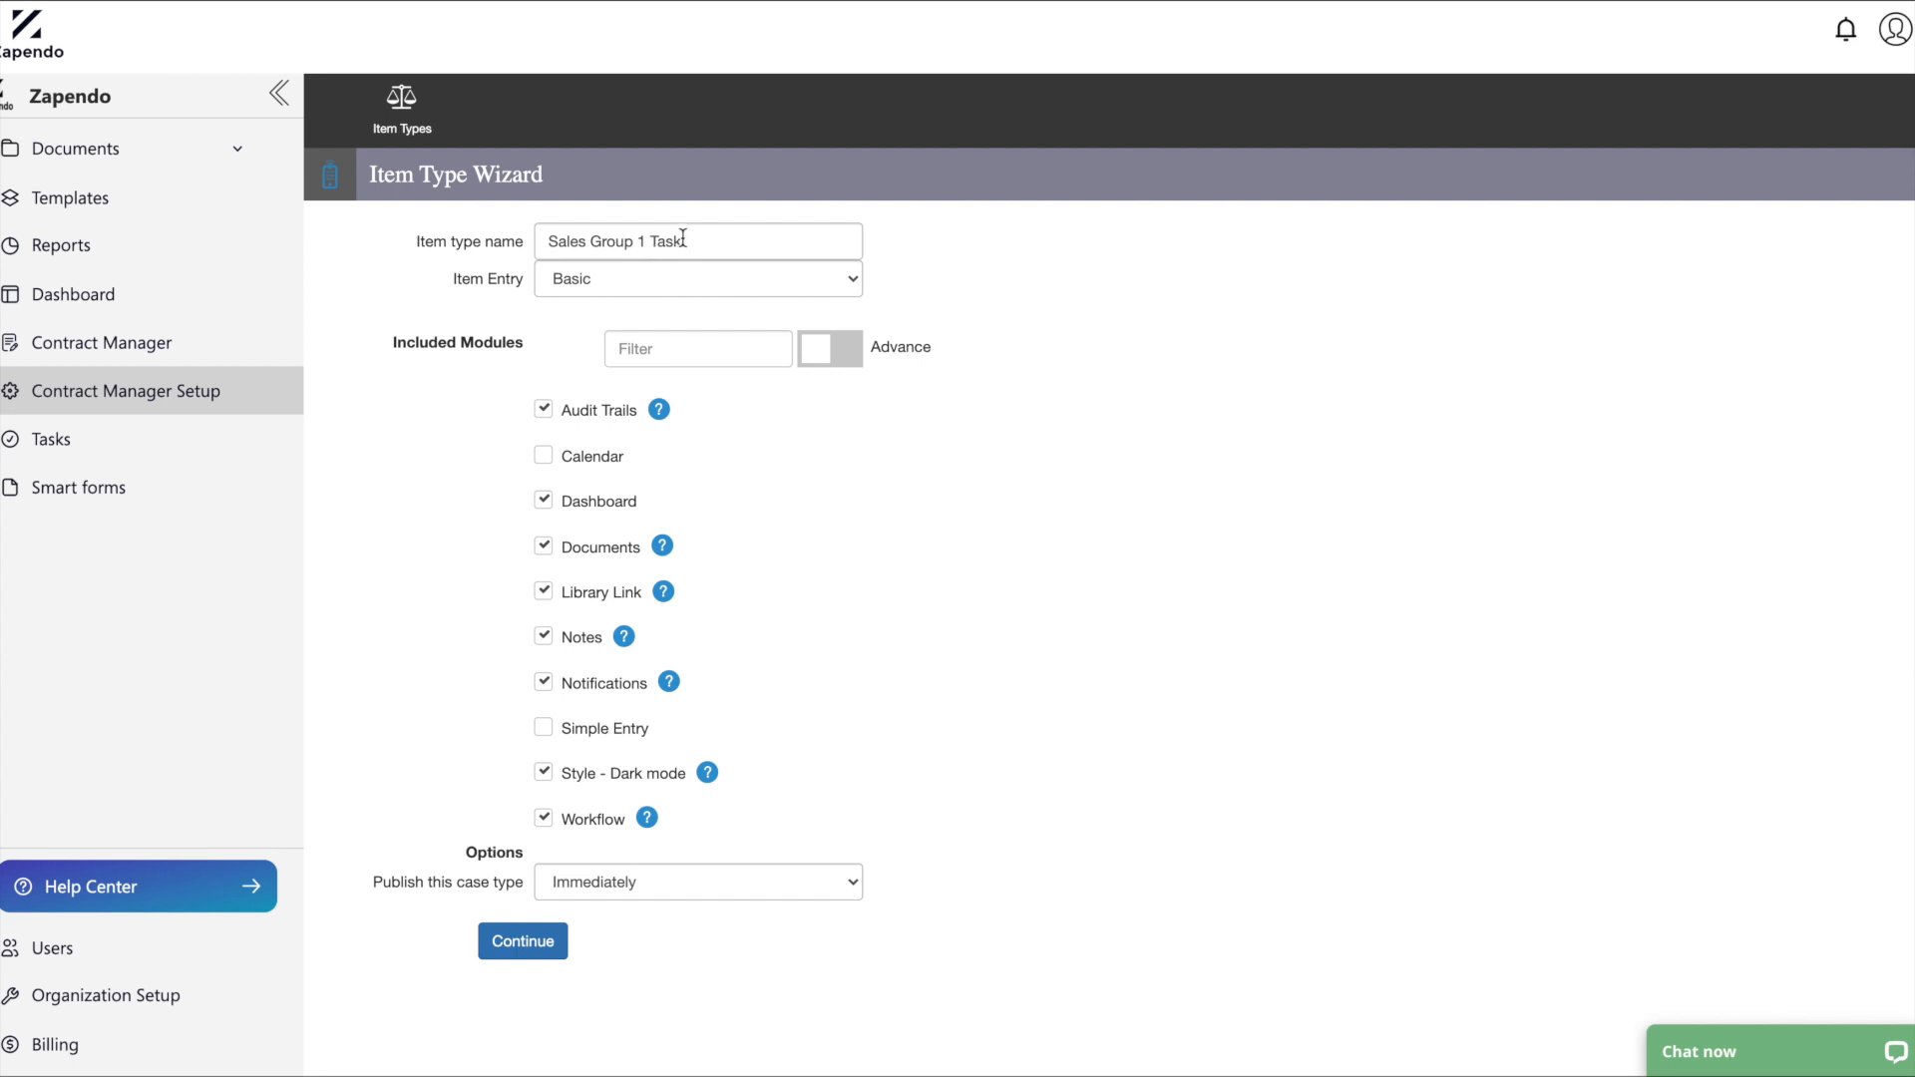
# Change the new item type's name to Task (Sales1), create it with the default modules, and publish it.
pyautogui.moveTo(714, 239); pyautogui.dragTo(518, 241)
pyautogui.write('Task f')
pyautogui.write('Sales1)')
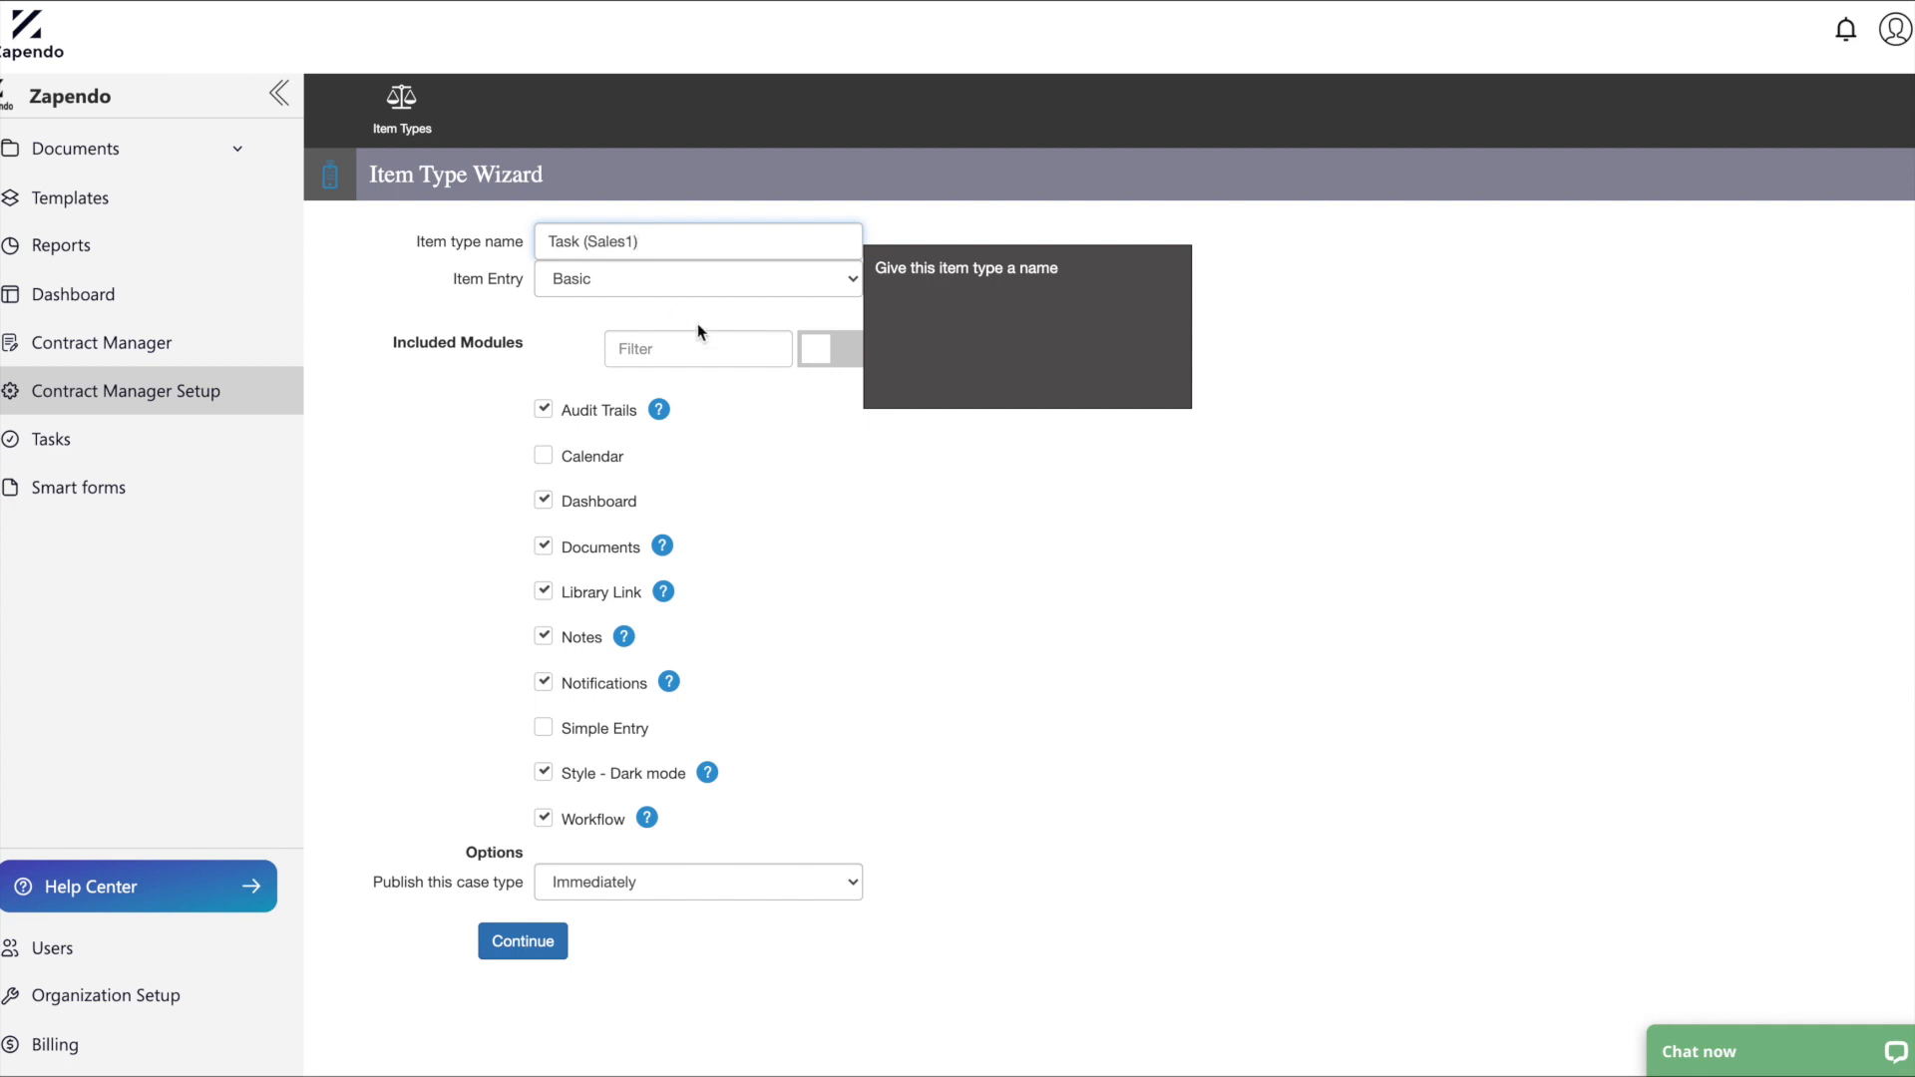
pyautogui.click(520, 942)
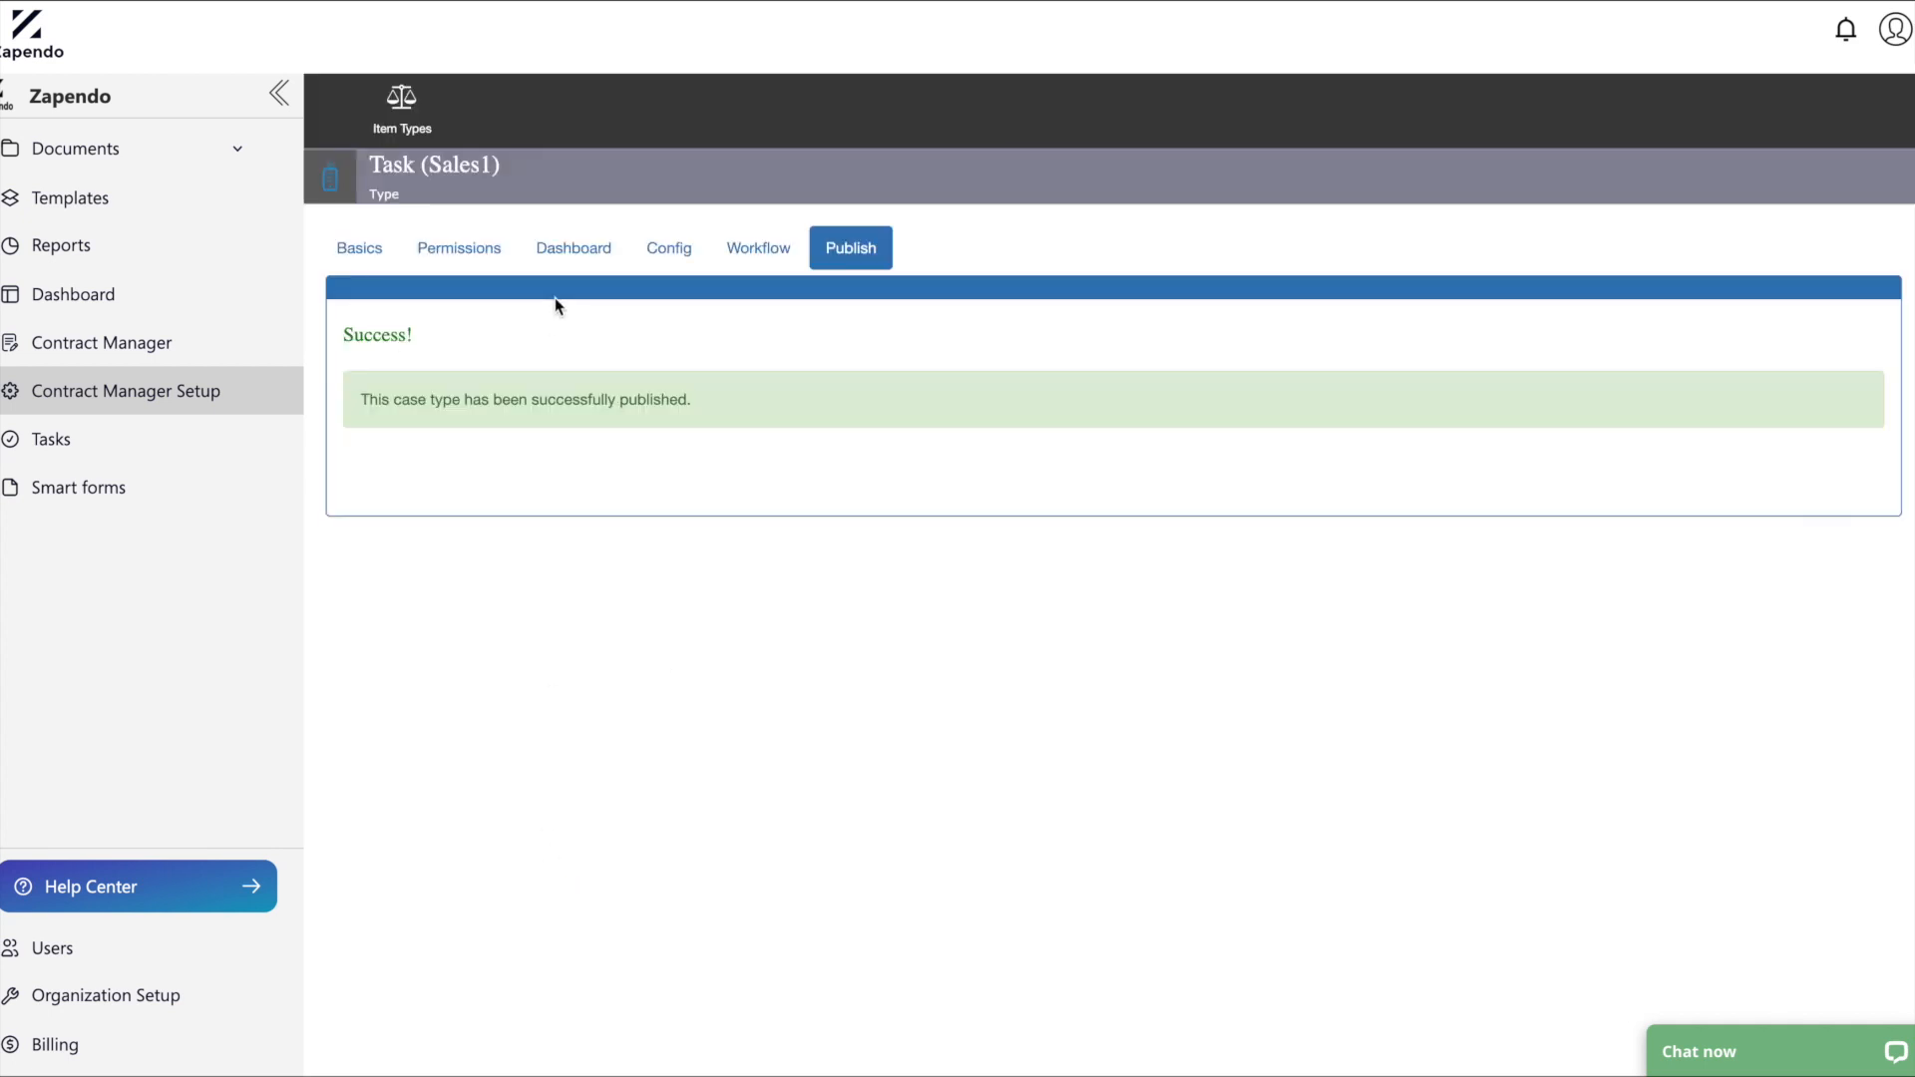
pyautogui.click(874, 263)
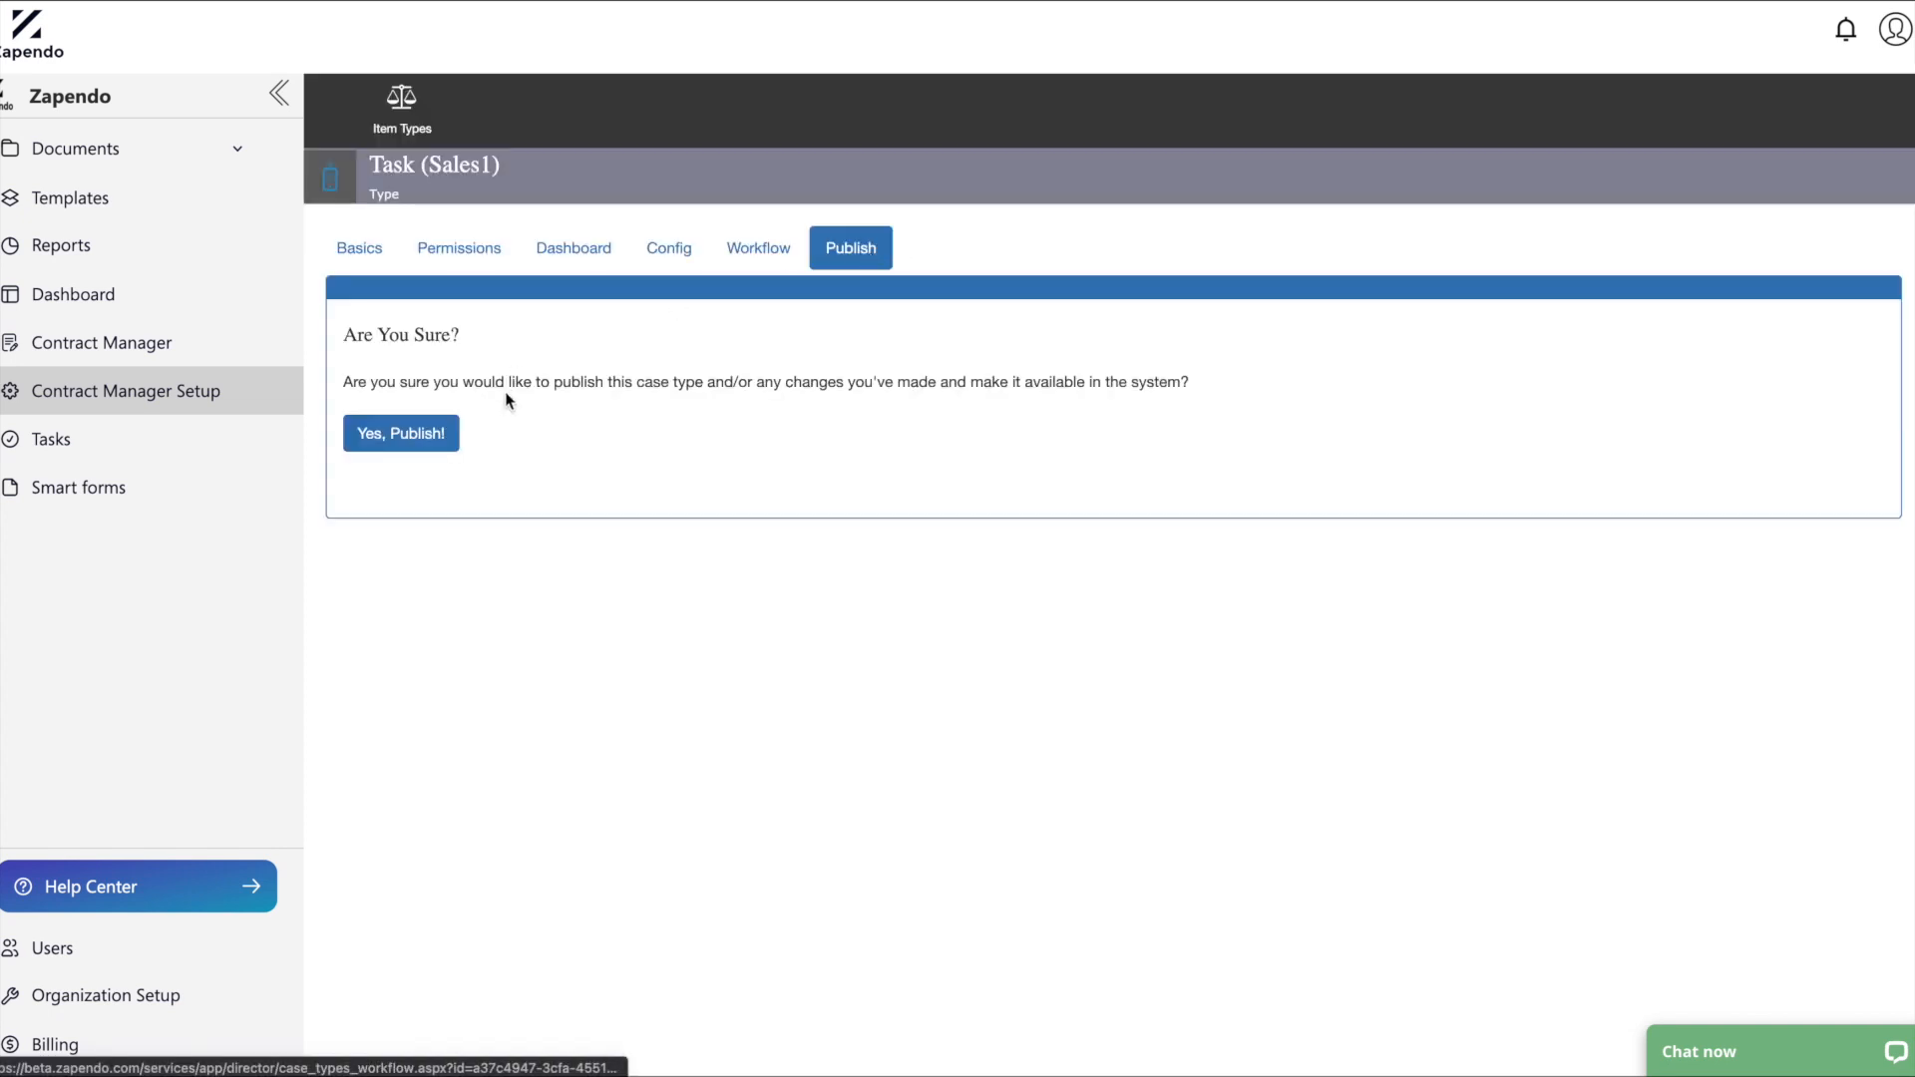
pyautogui.click(422, 443)
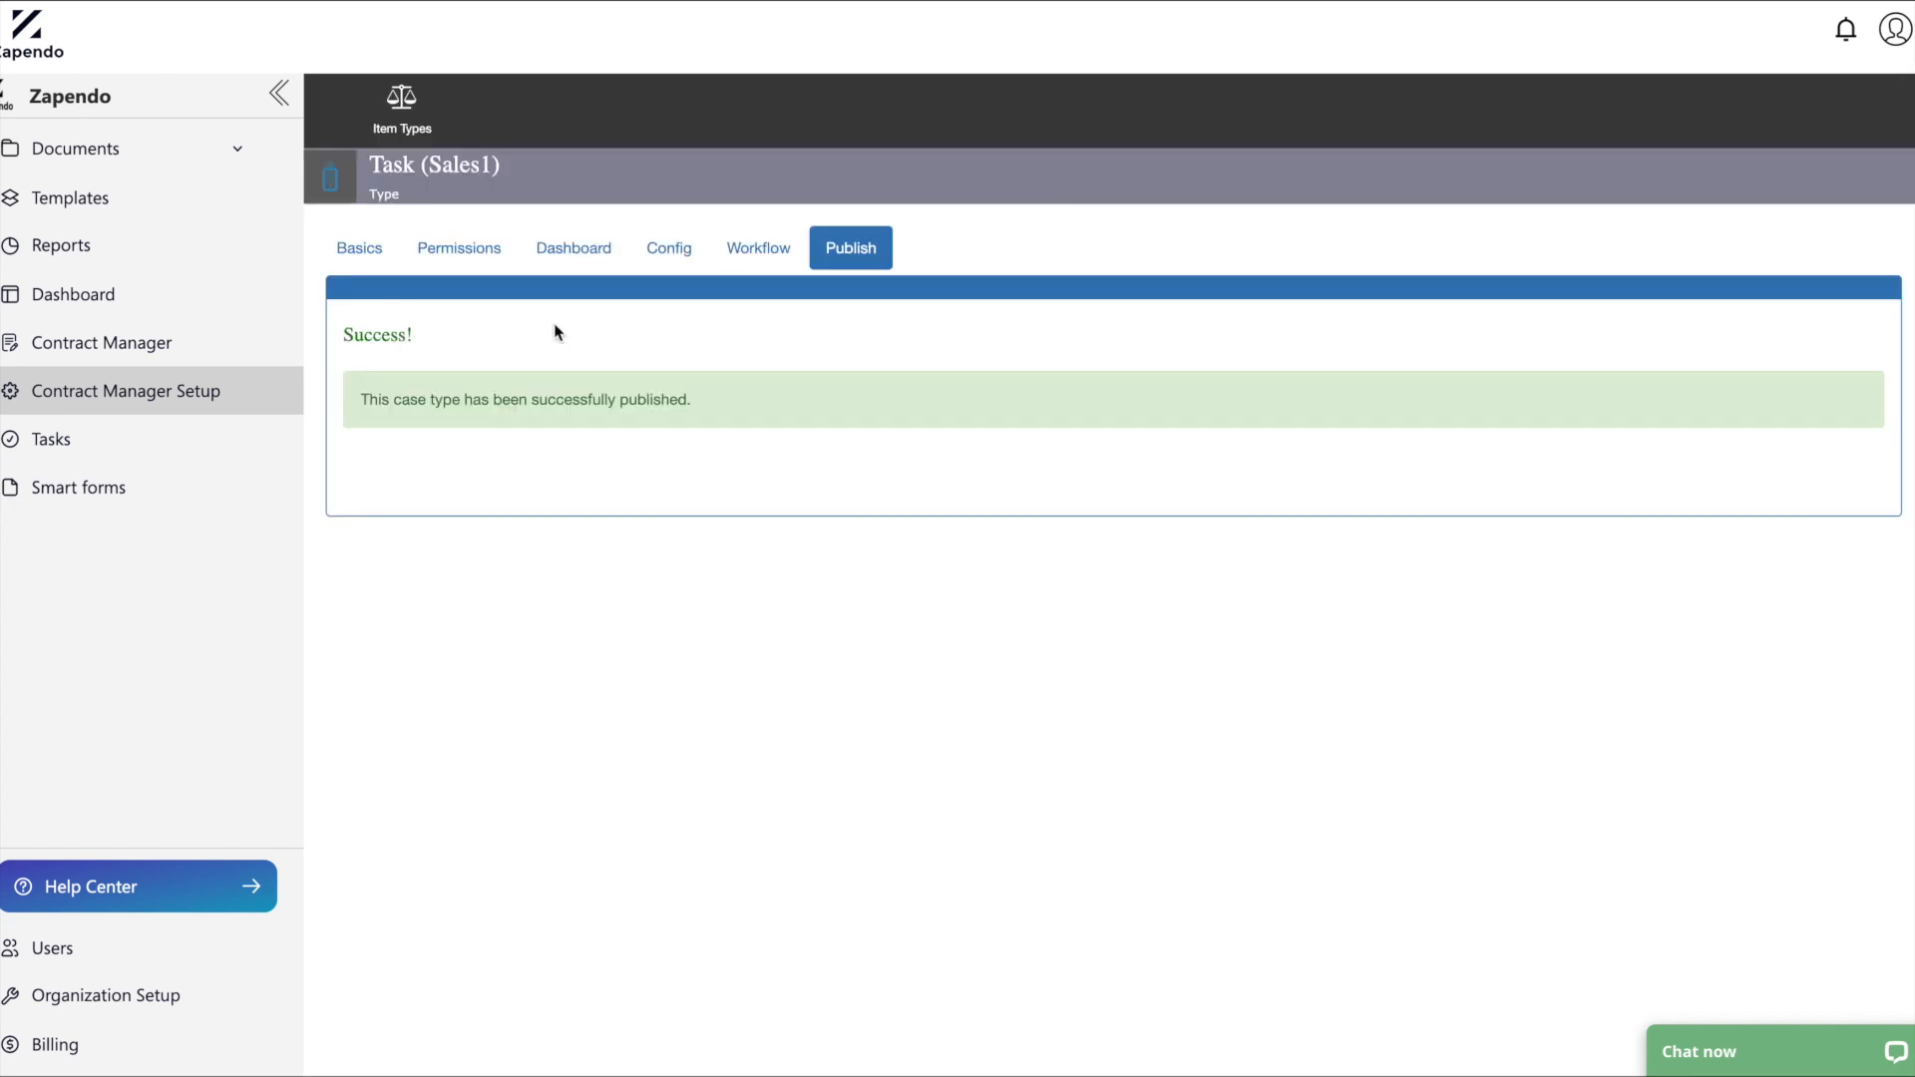
# Find the Sales Group 1 group with the search term "sales" and grant it access to Task (Sales1) items.
pyautogui.click(469, 257)
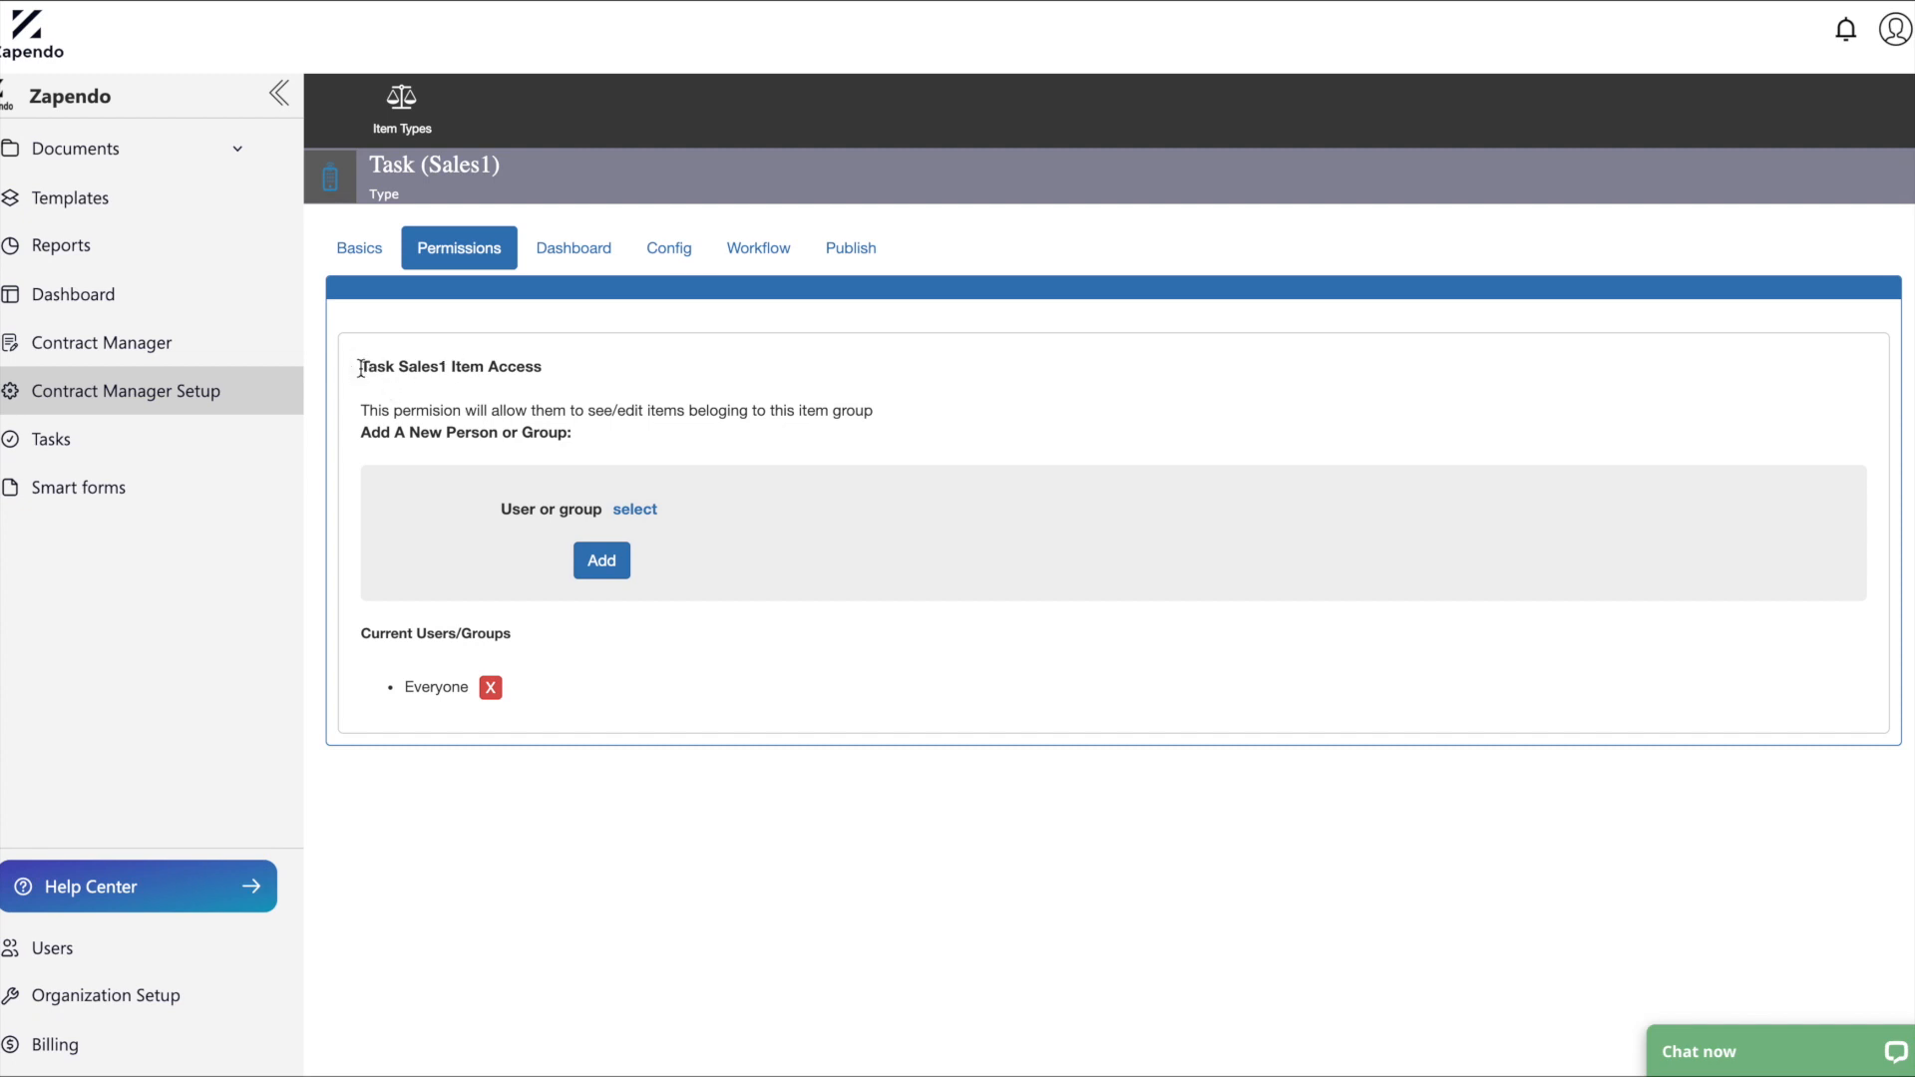
pyautogui.click(647, 512)
pyautogui.click(761, 538)
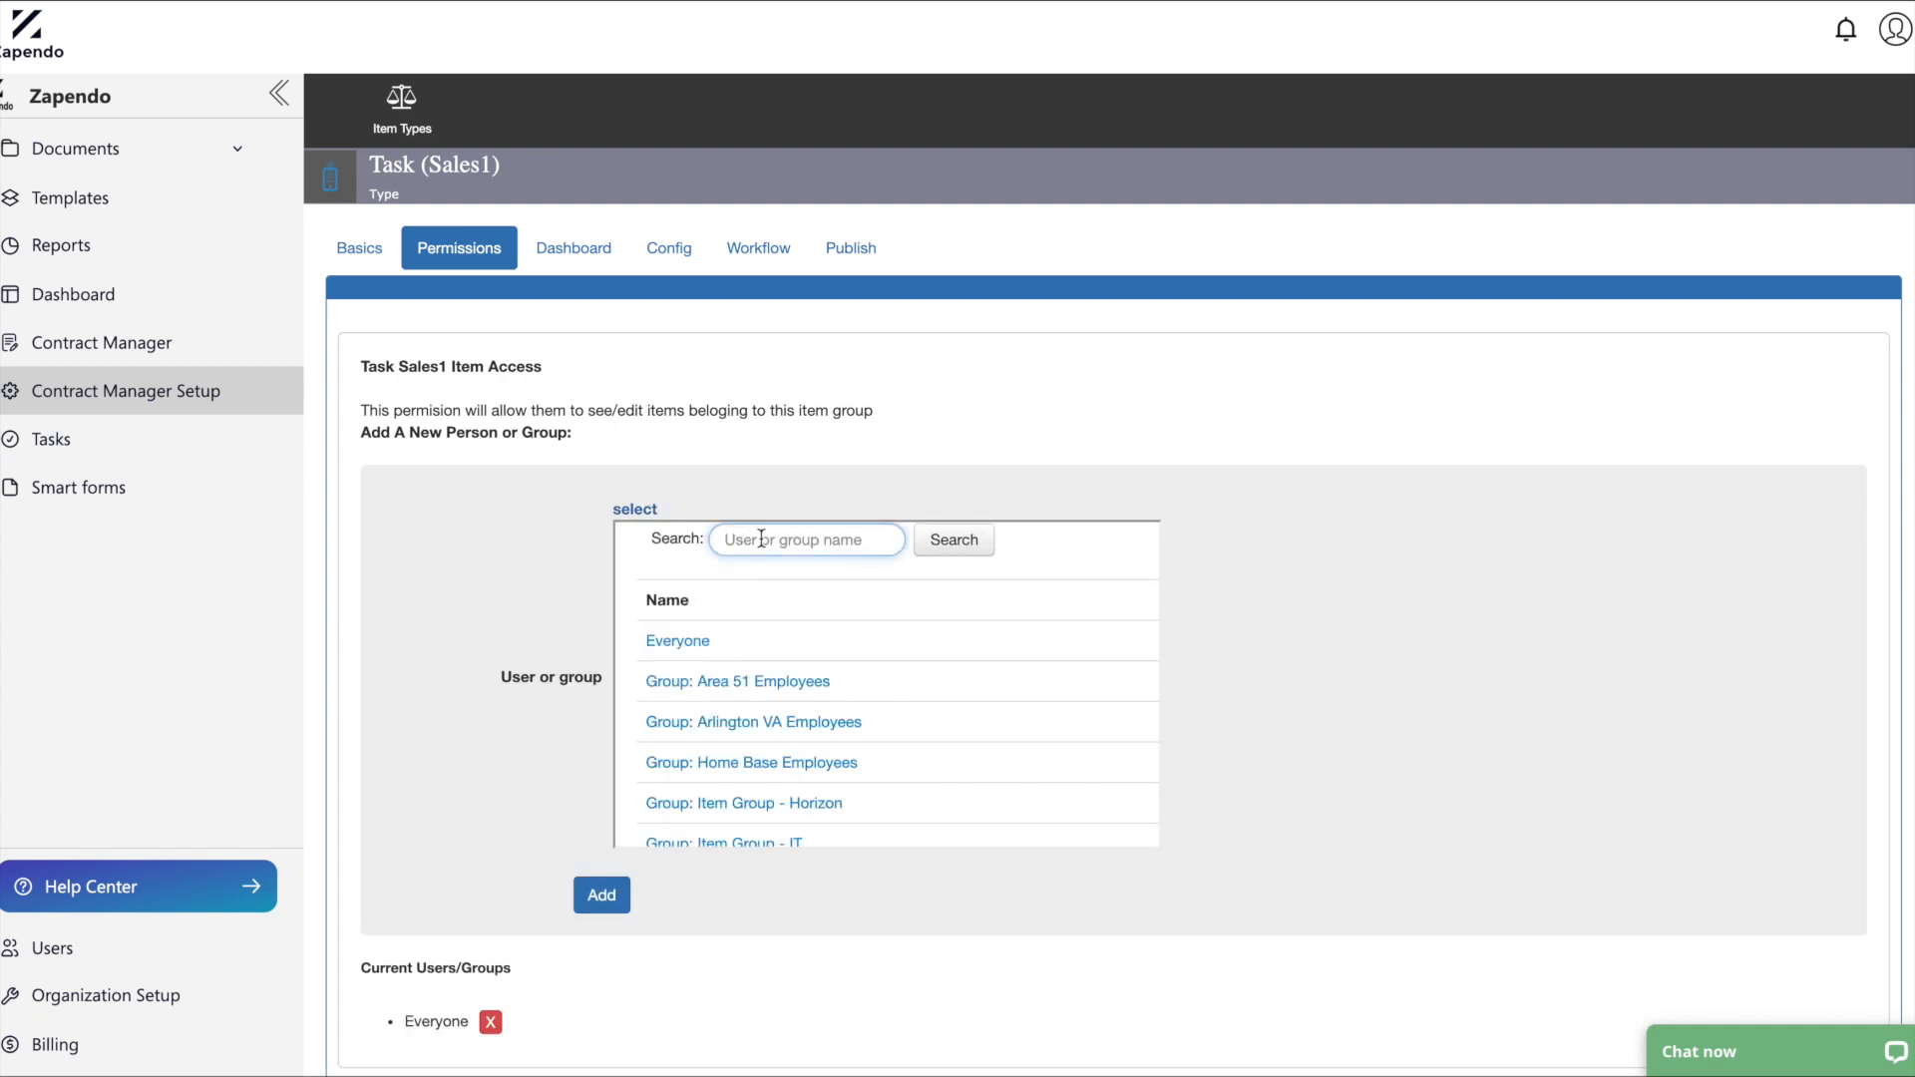
pyautogui.write('sales')
pyautogui.press('Return')
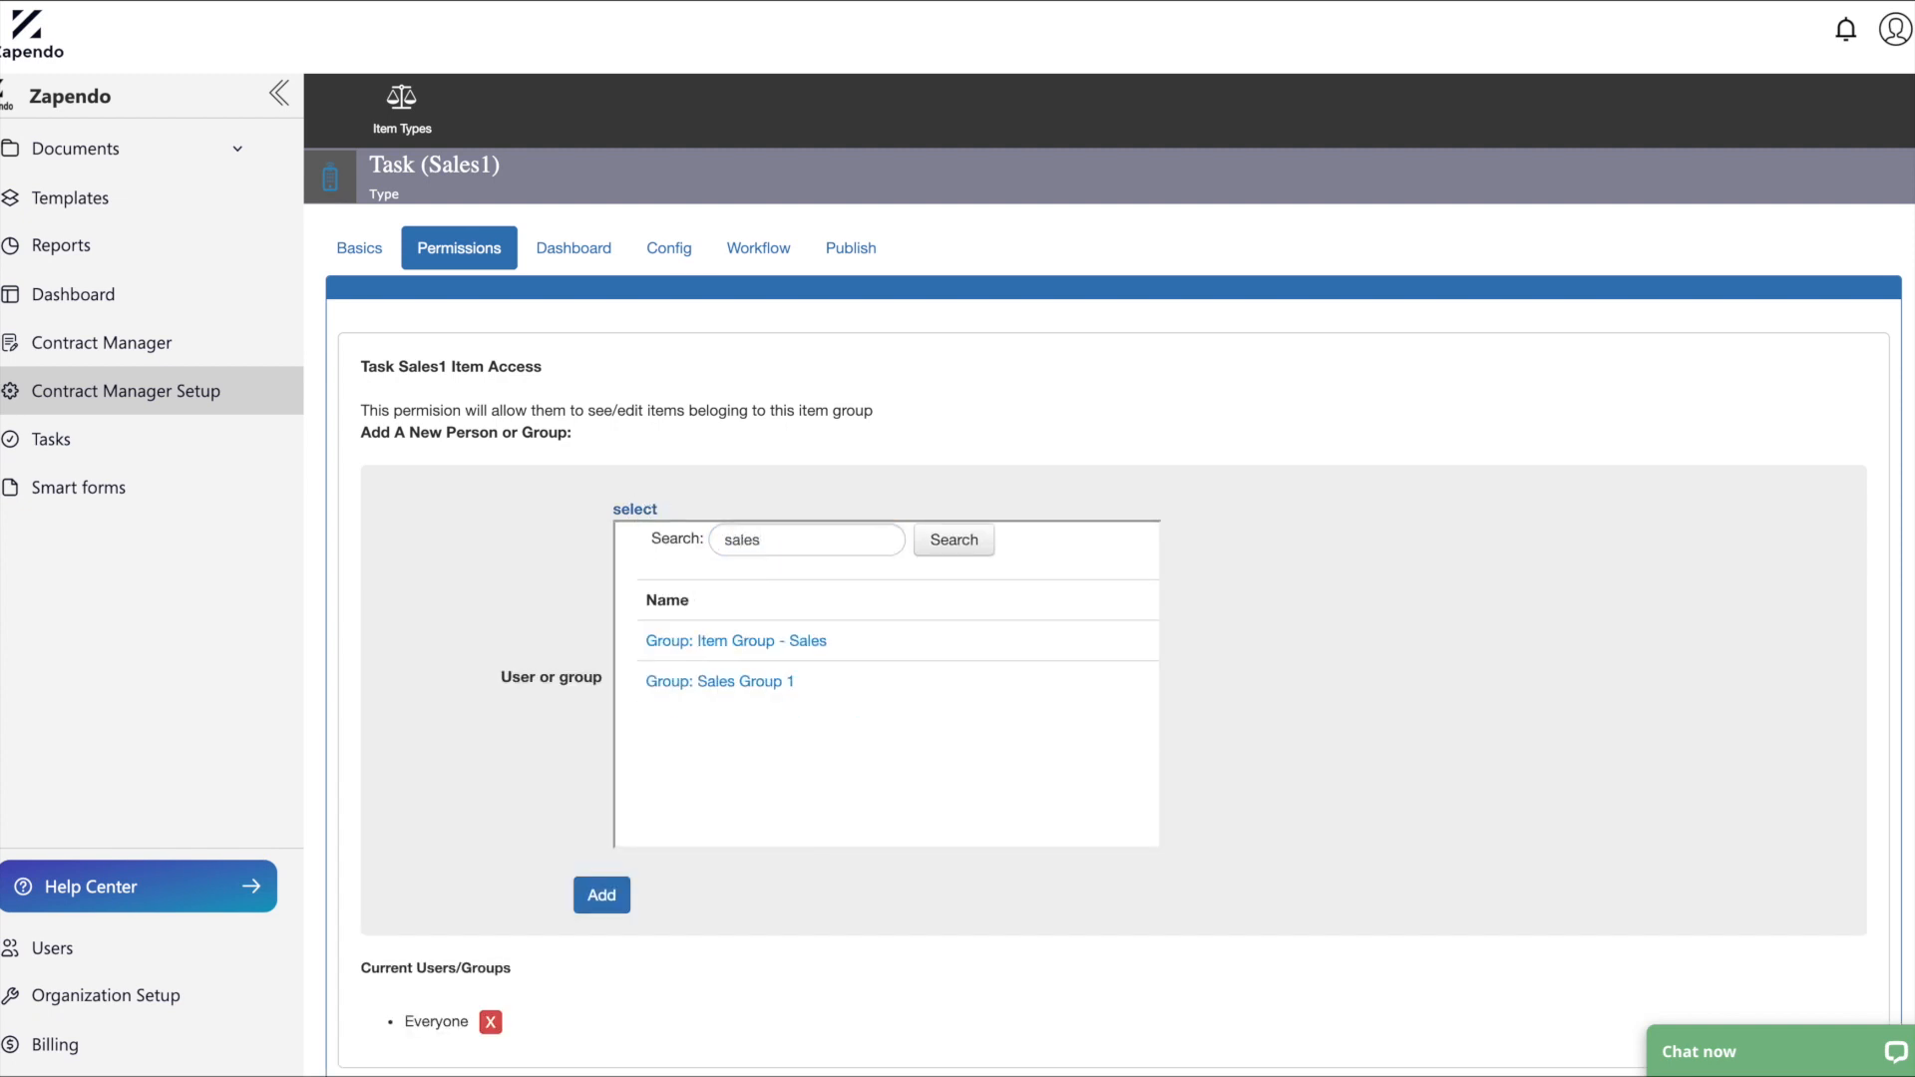
pyautogui.click(710, 683)
pyautogui.moveTo(501, 508); pyautogui.dragTo(755, 506)
pyautogui.click(732, 545)
pyautogui.click(596, 567)
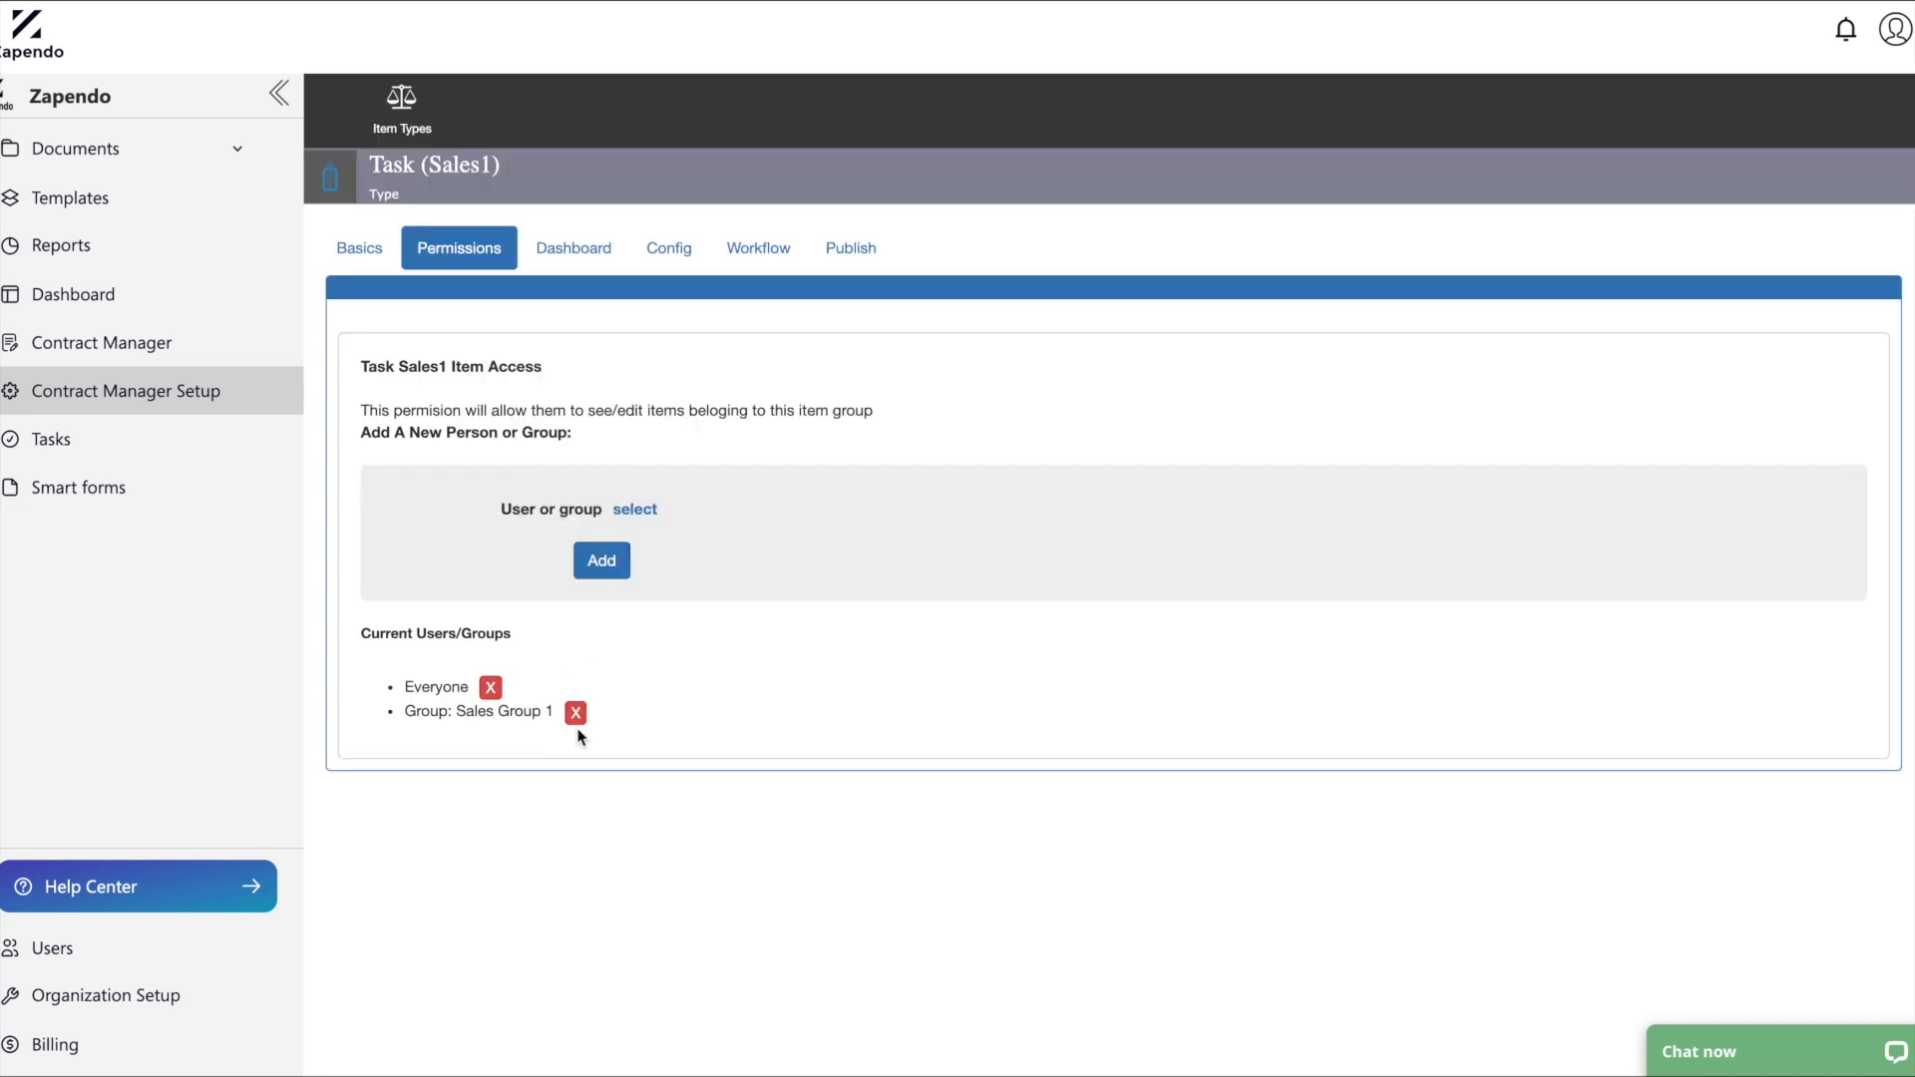
# Remove Everyone and the duplicate Sales Group 1 entry from the Task (Sales1) item access list.
pyautogui.click(491, 688)
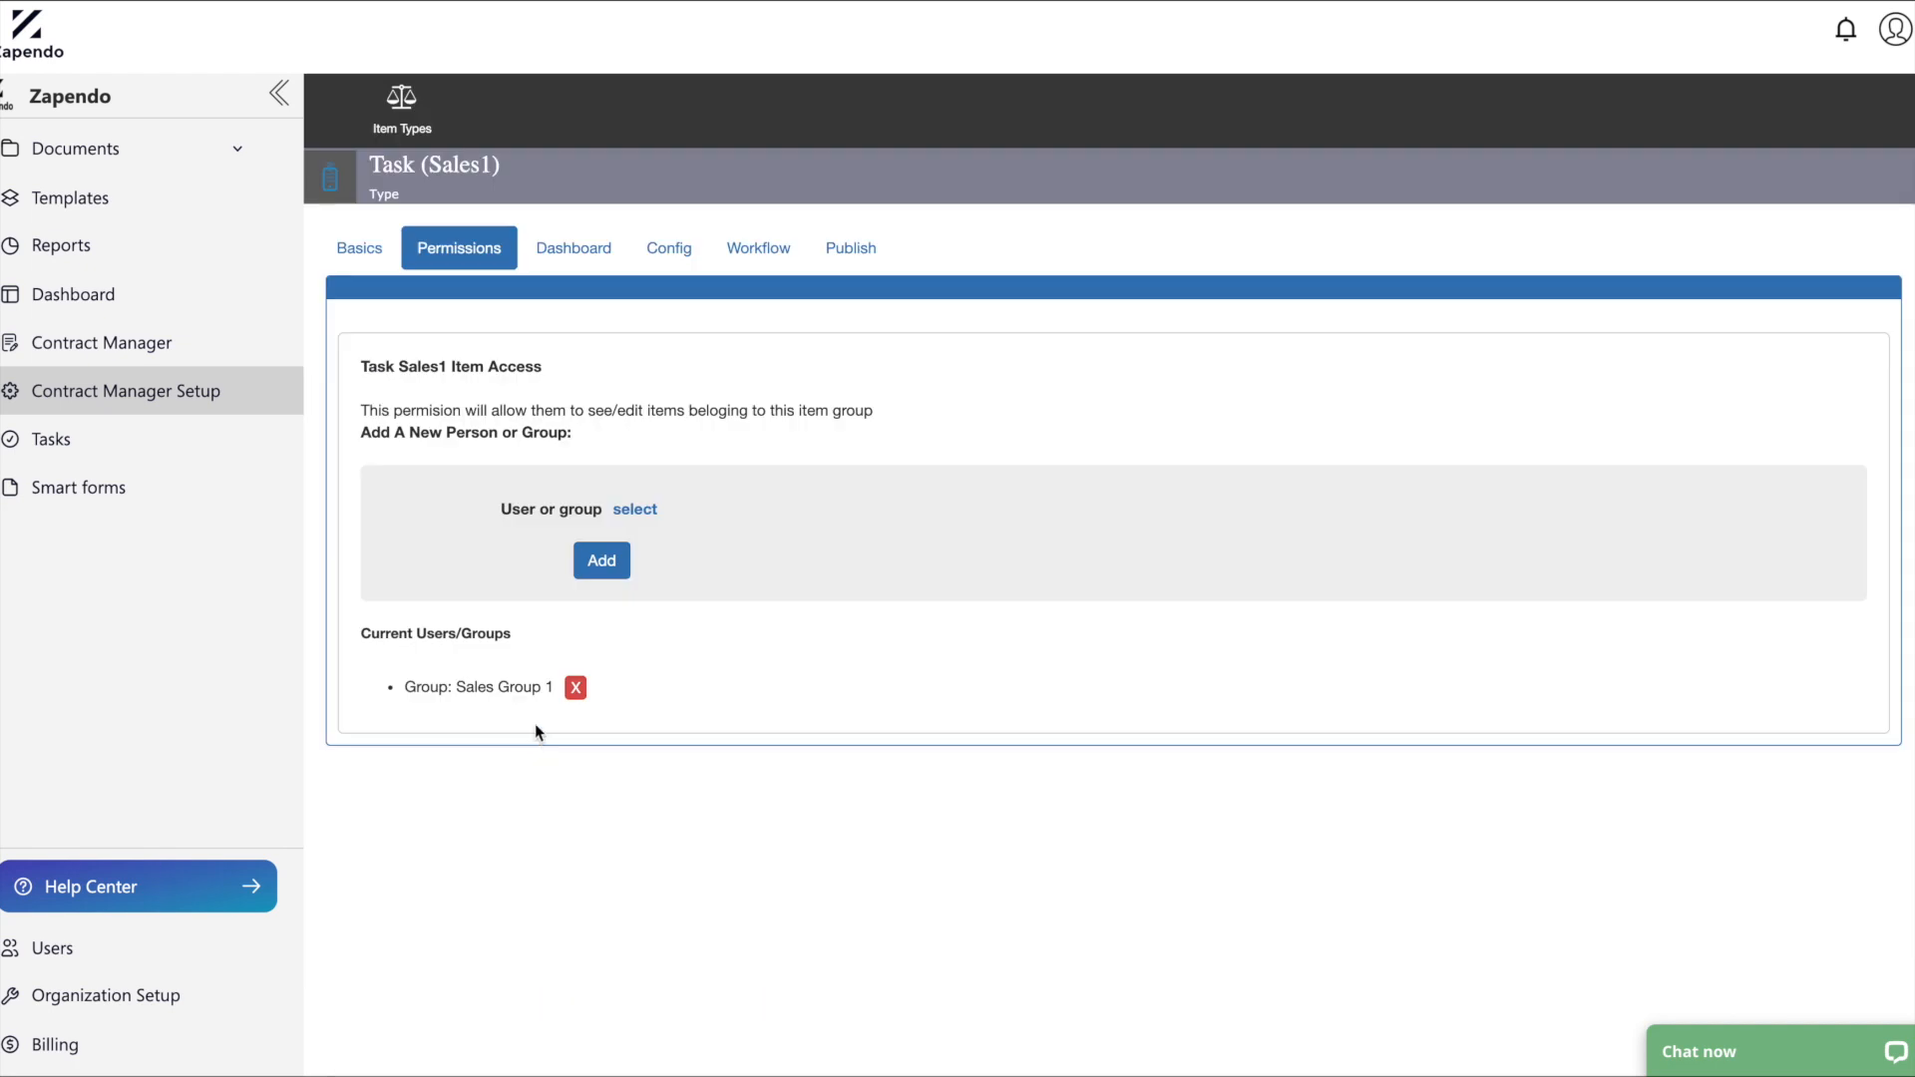
pyautogui.click(601, 566)
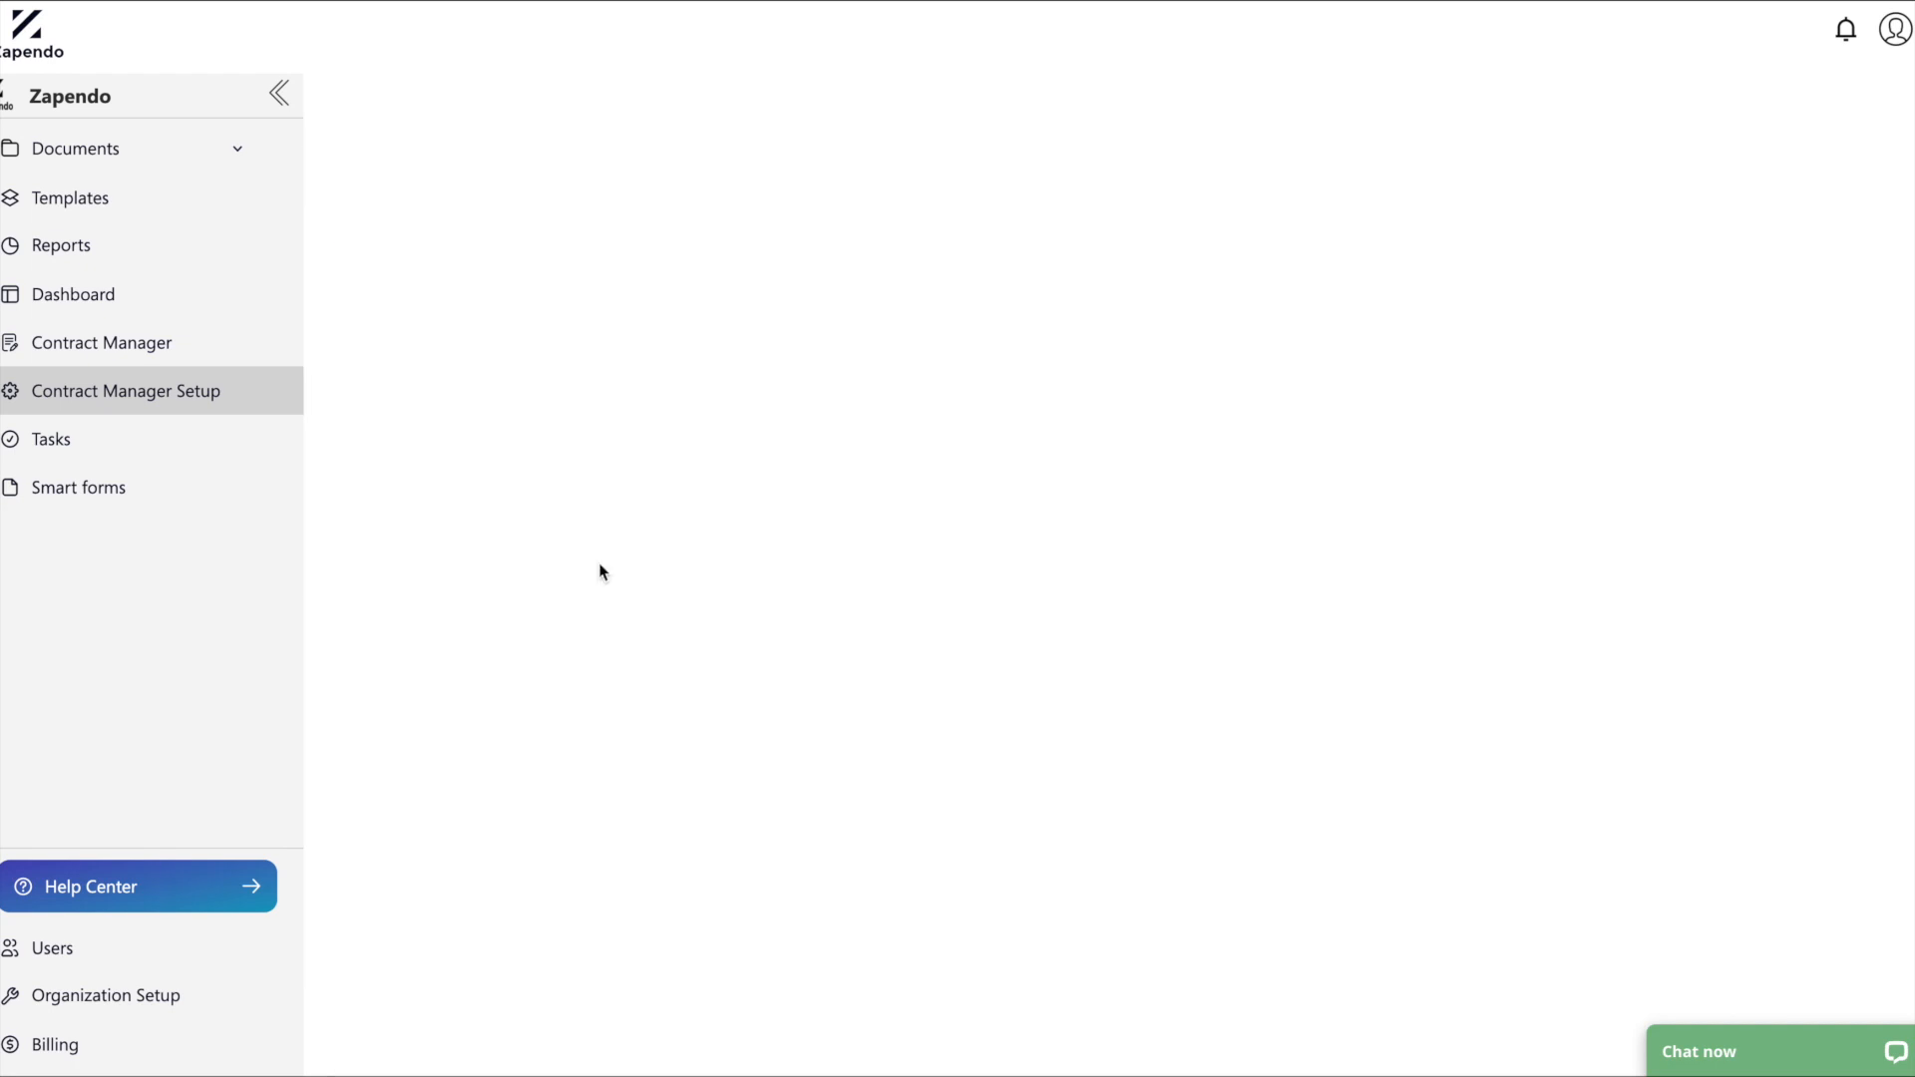
pyautogui.click(576, 712)
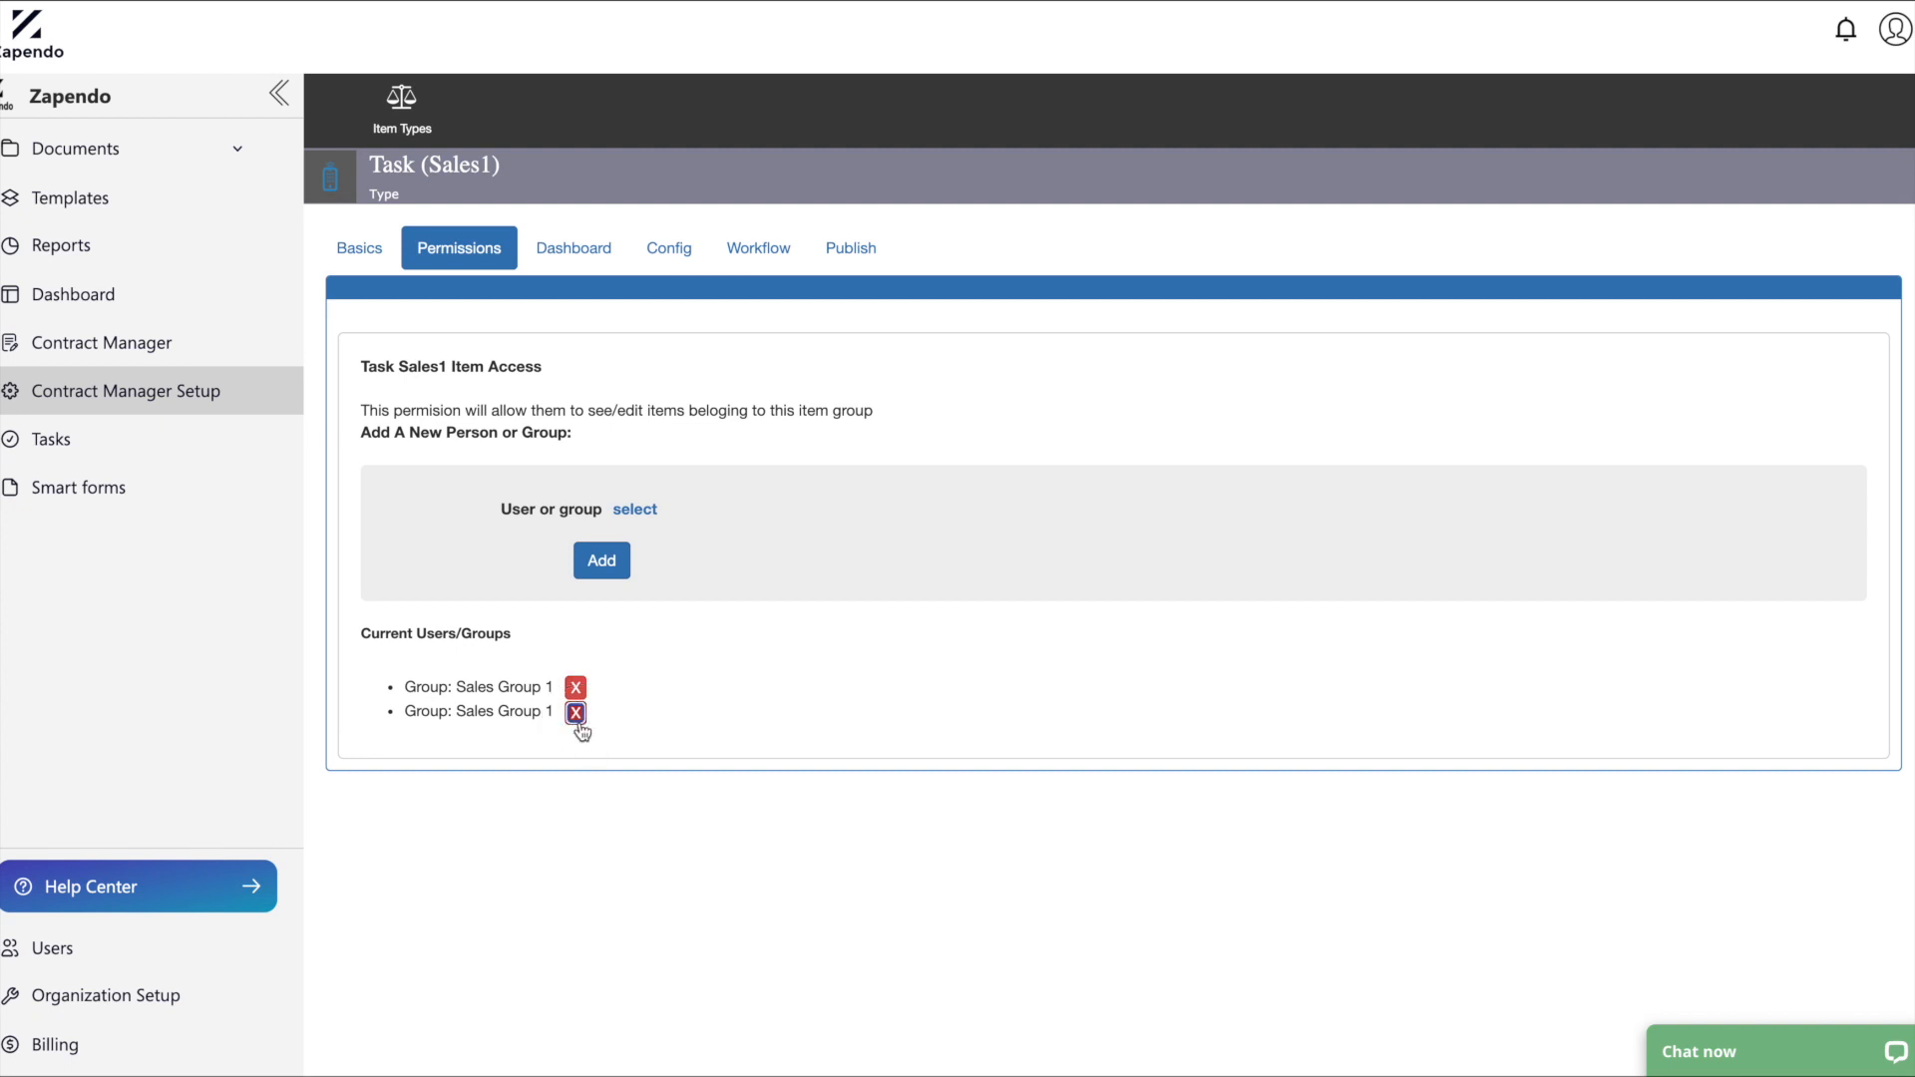
# Search users and groups for "al" and grant the first listed individual user access to Task (Sales1) items.
pyautogui.click(647, 510)
pyautogui.click(740, 543)
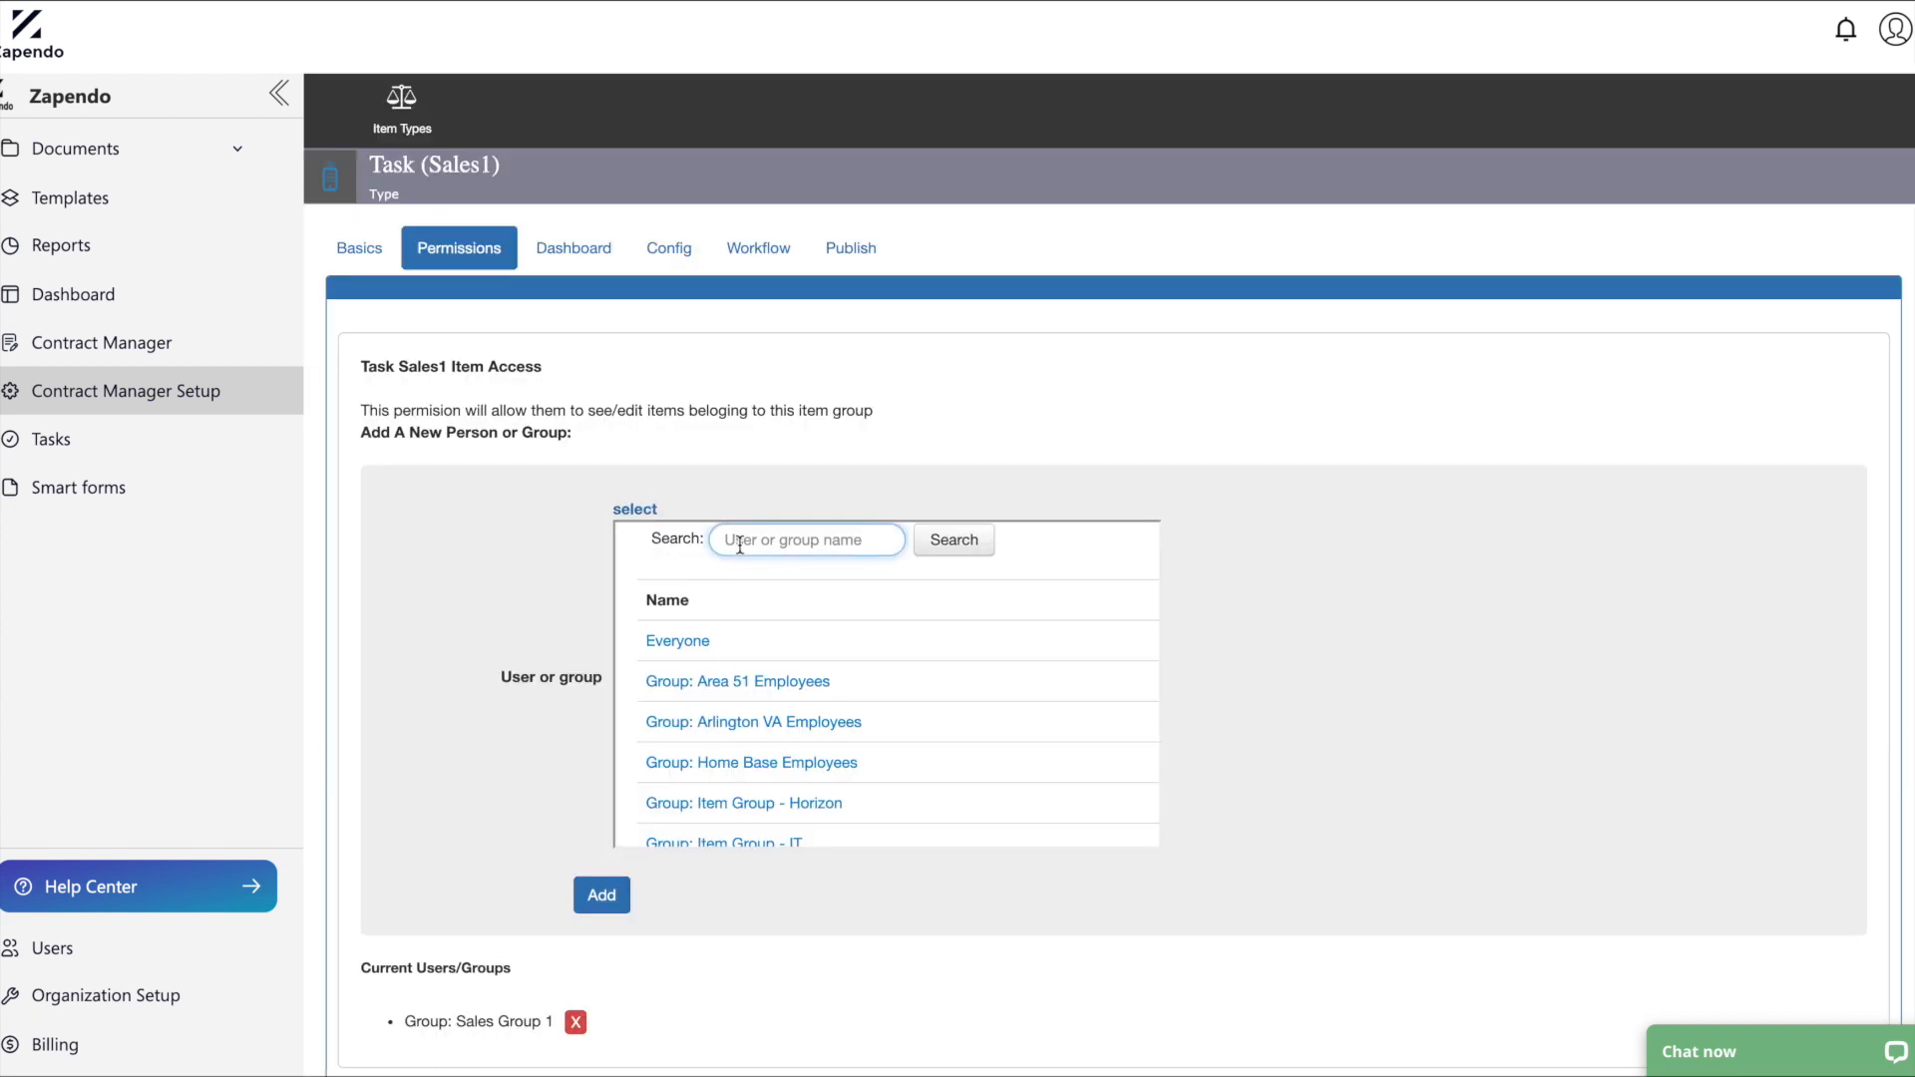
pyautogui.write('al')
pyautogui.press('Return')
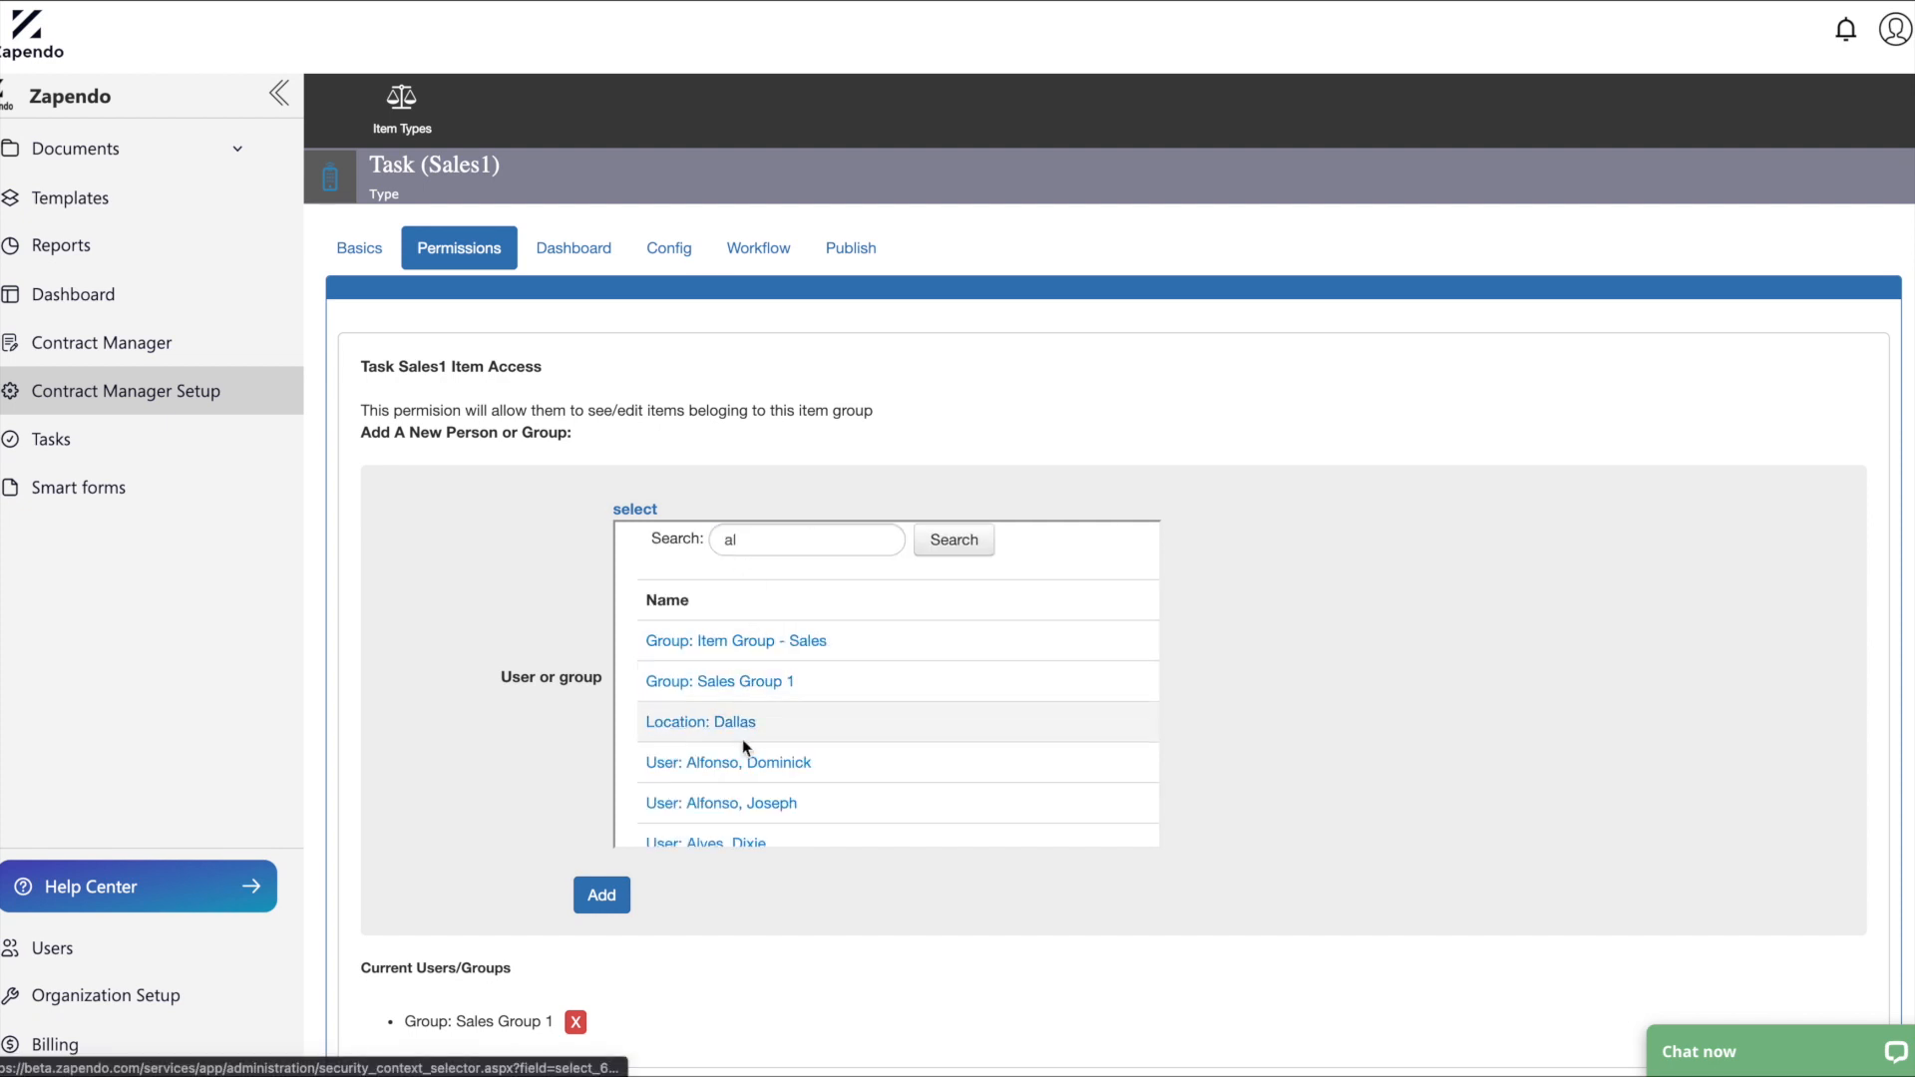
pyautogui.click(740, 762)
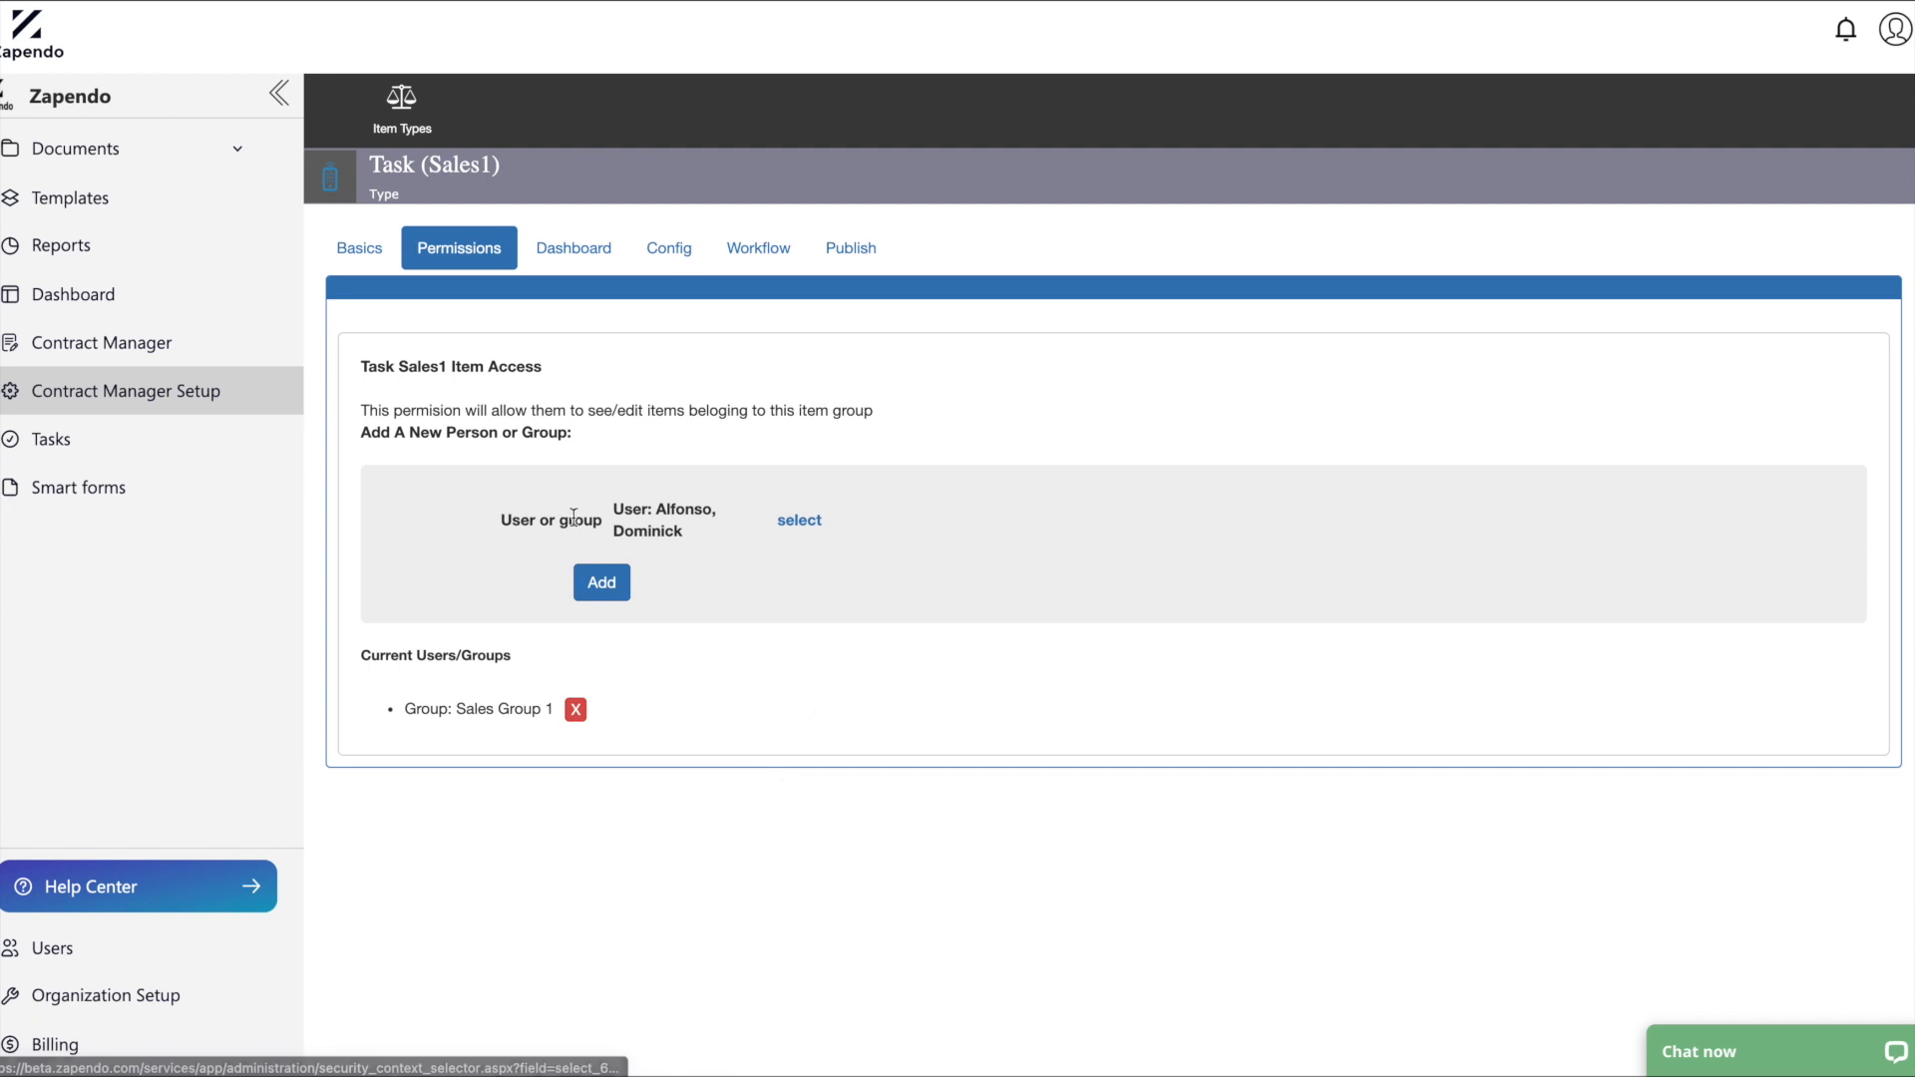
pyautogui.click(603, 582)
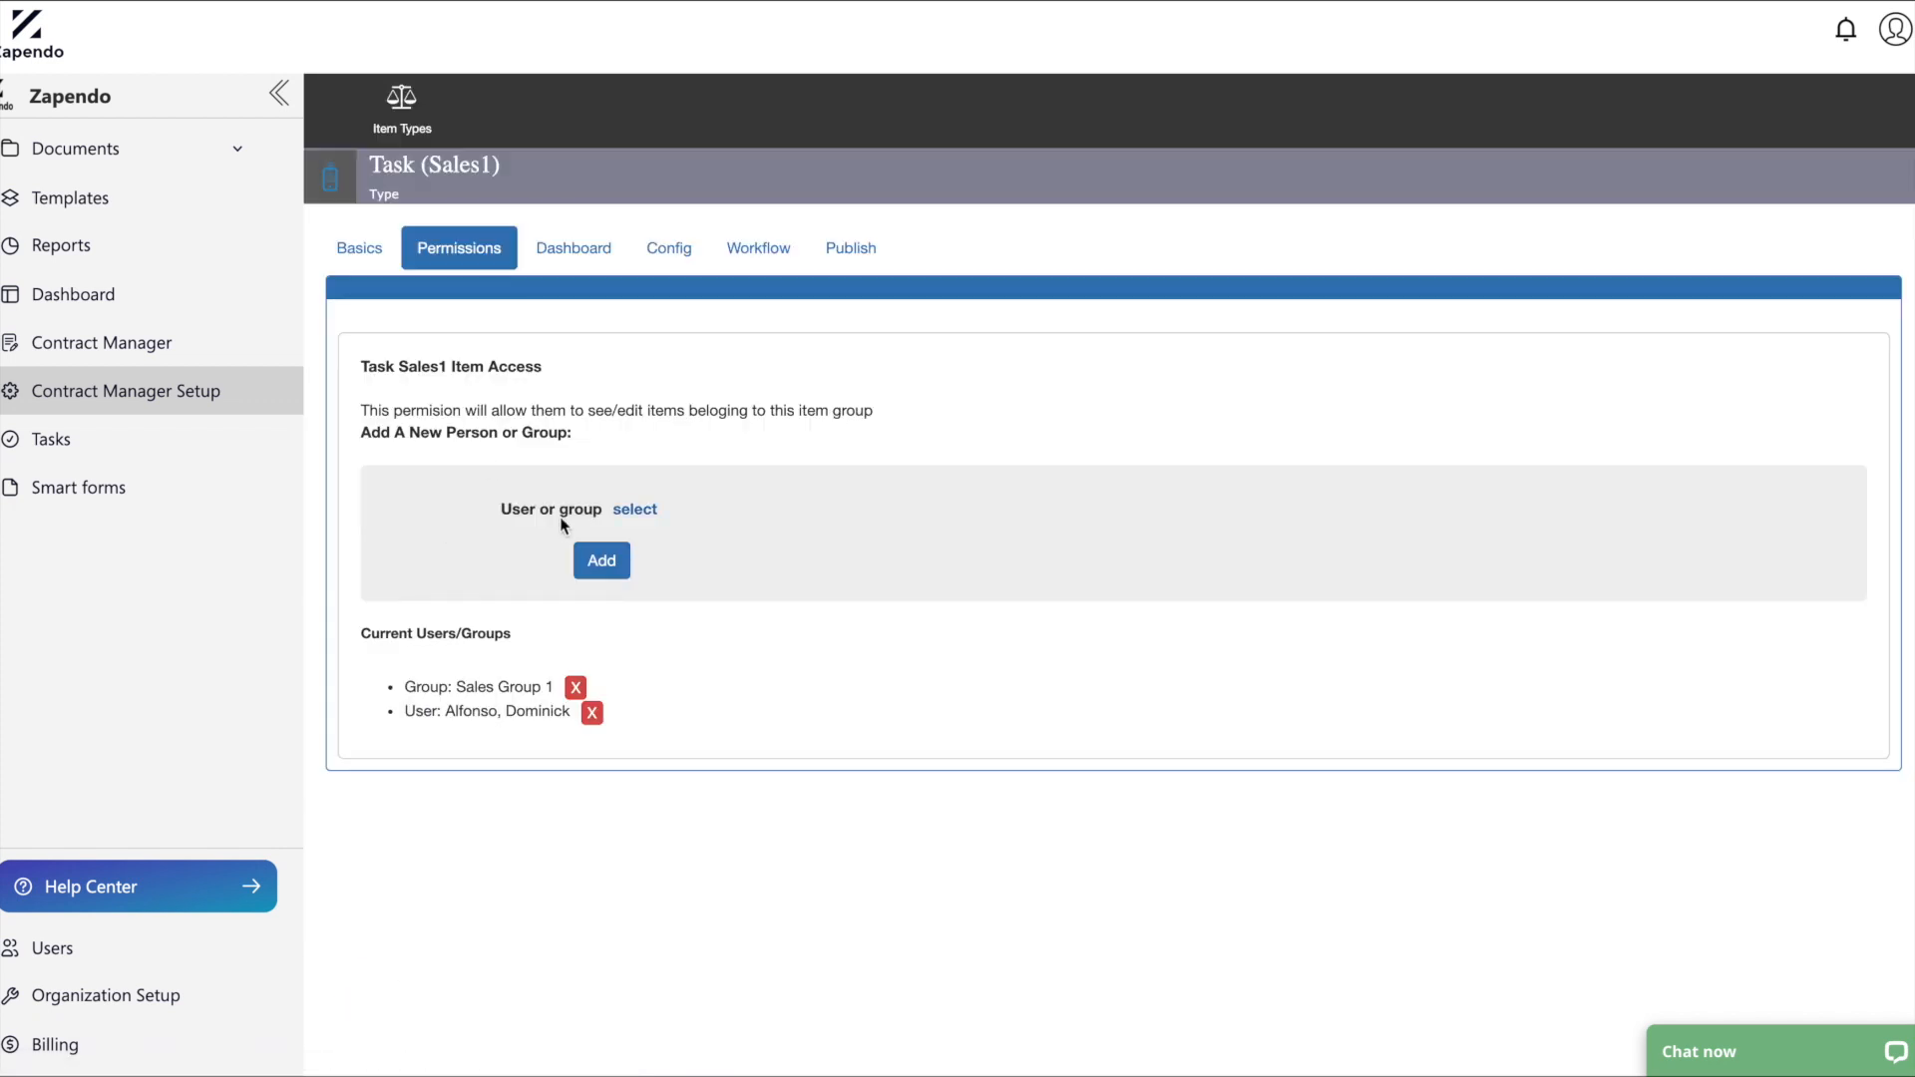
pyautogui.moveTo(466, 684)
pyautogui.mouseDown()
pyautogui.moveTo(541, 675)
pyautogui.moveTo(460, 683)
pyautogui.mouseUp()
pyautogui.click(548, 681)
# Assign Task (Sales1) to a new item group named Sales Group 1, save the basics, and publish the changes.
pyautogui.click(361, 248)
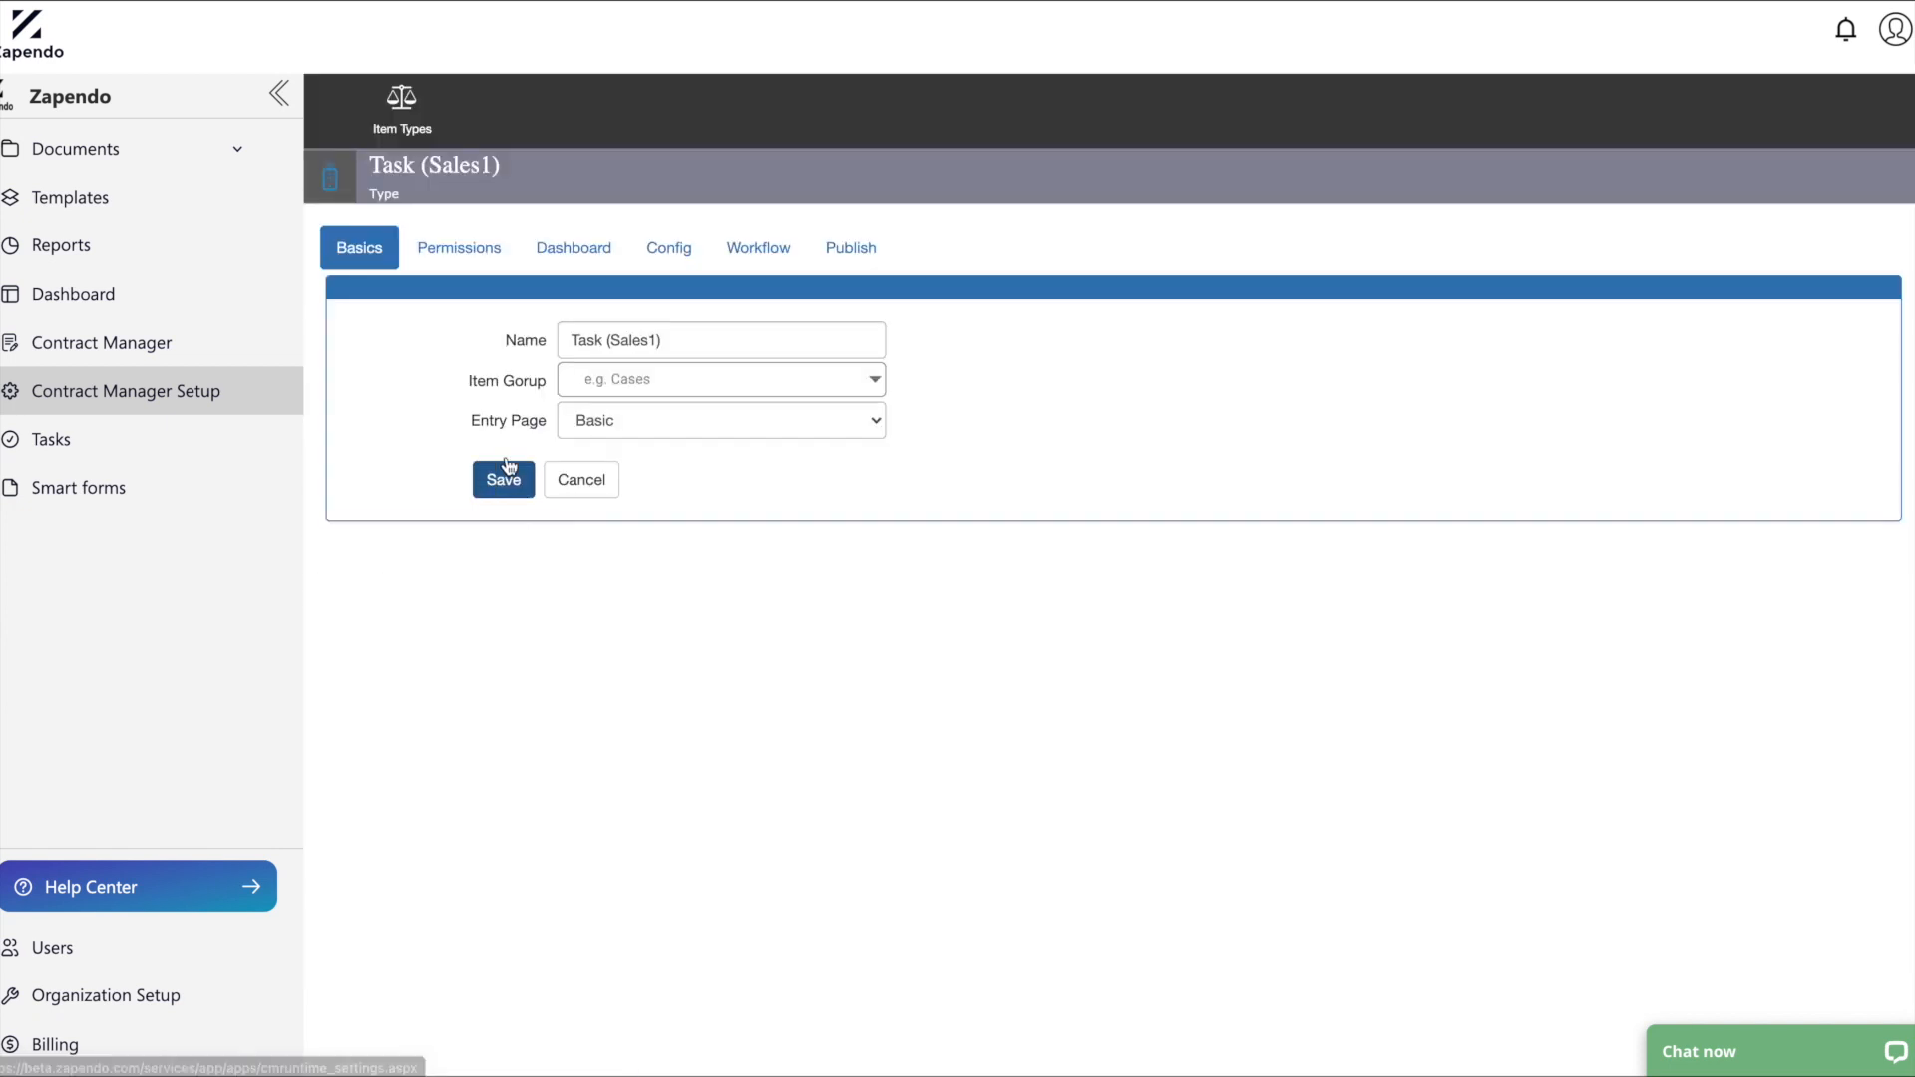
pyautogui.click(622, 380)
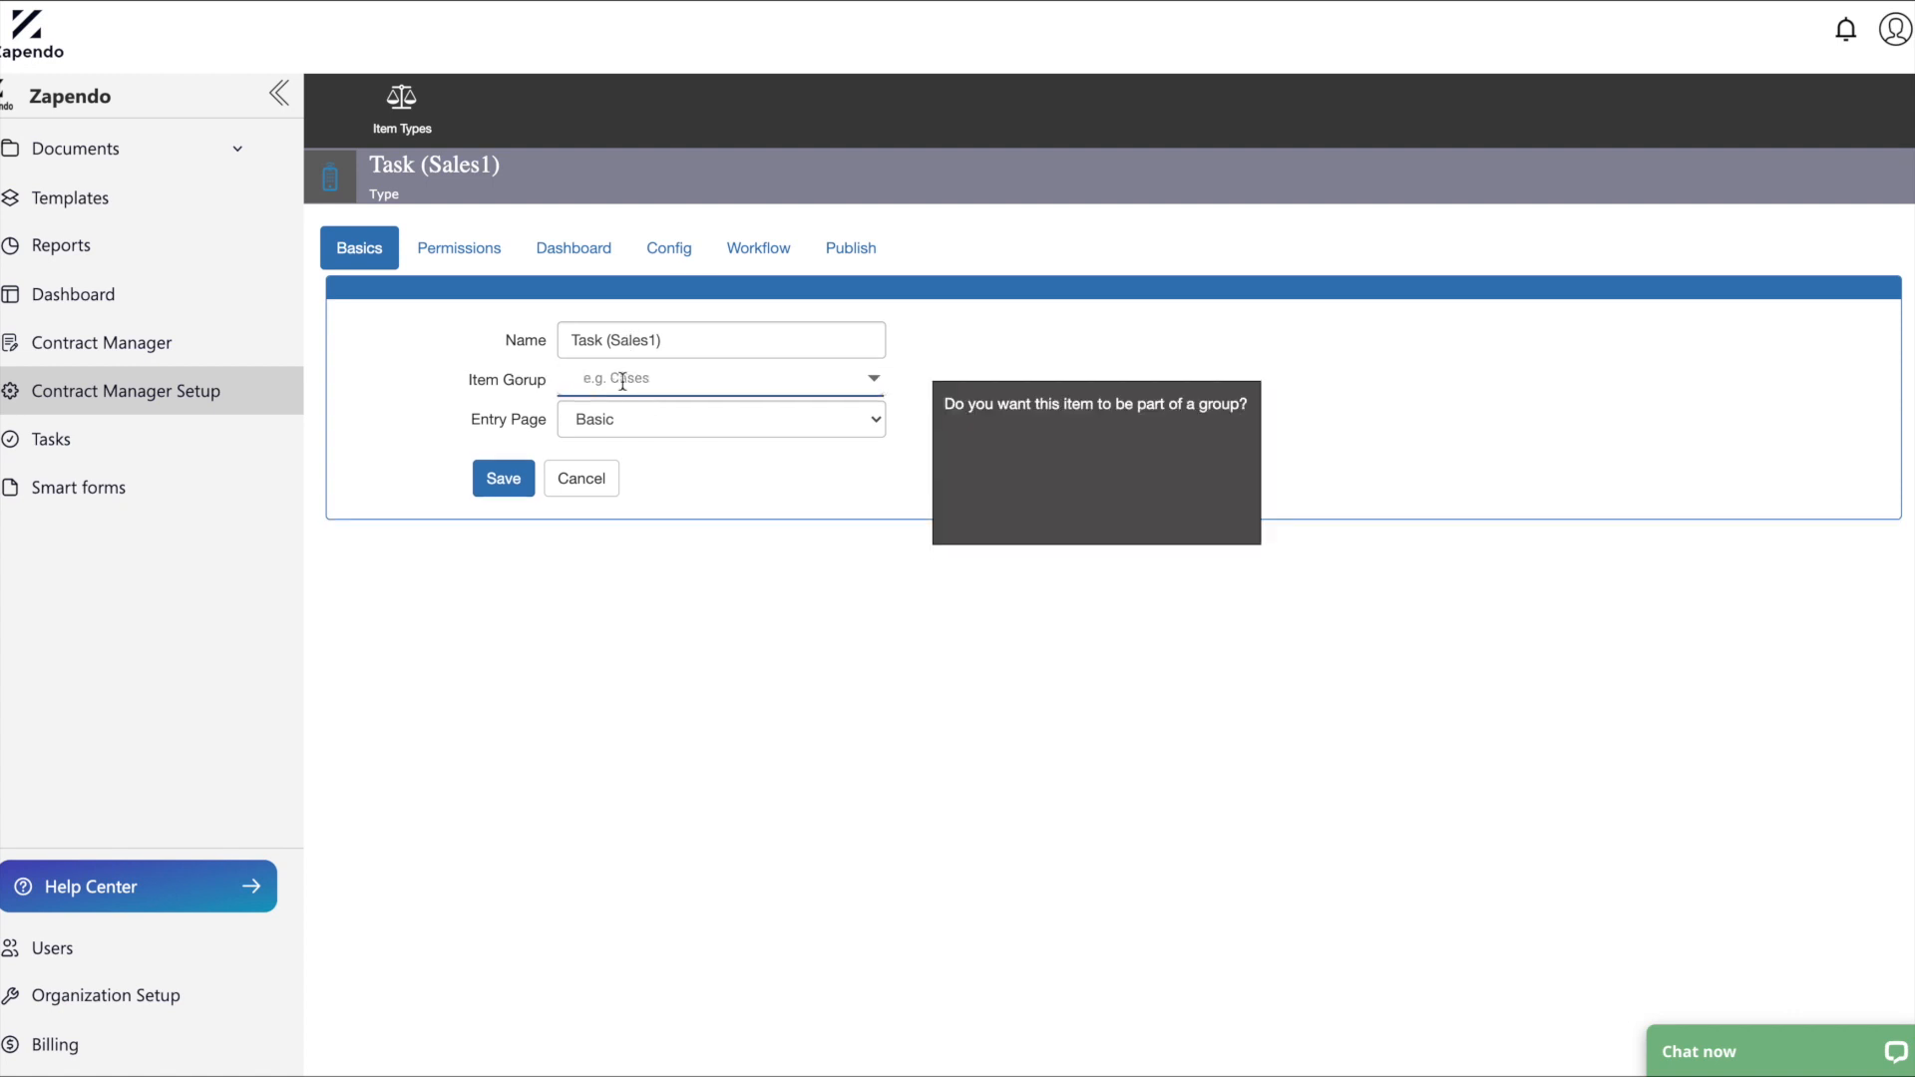
pyautogui.write('Sal')
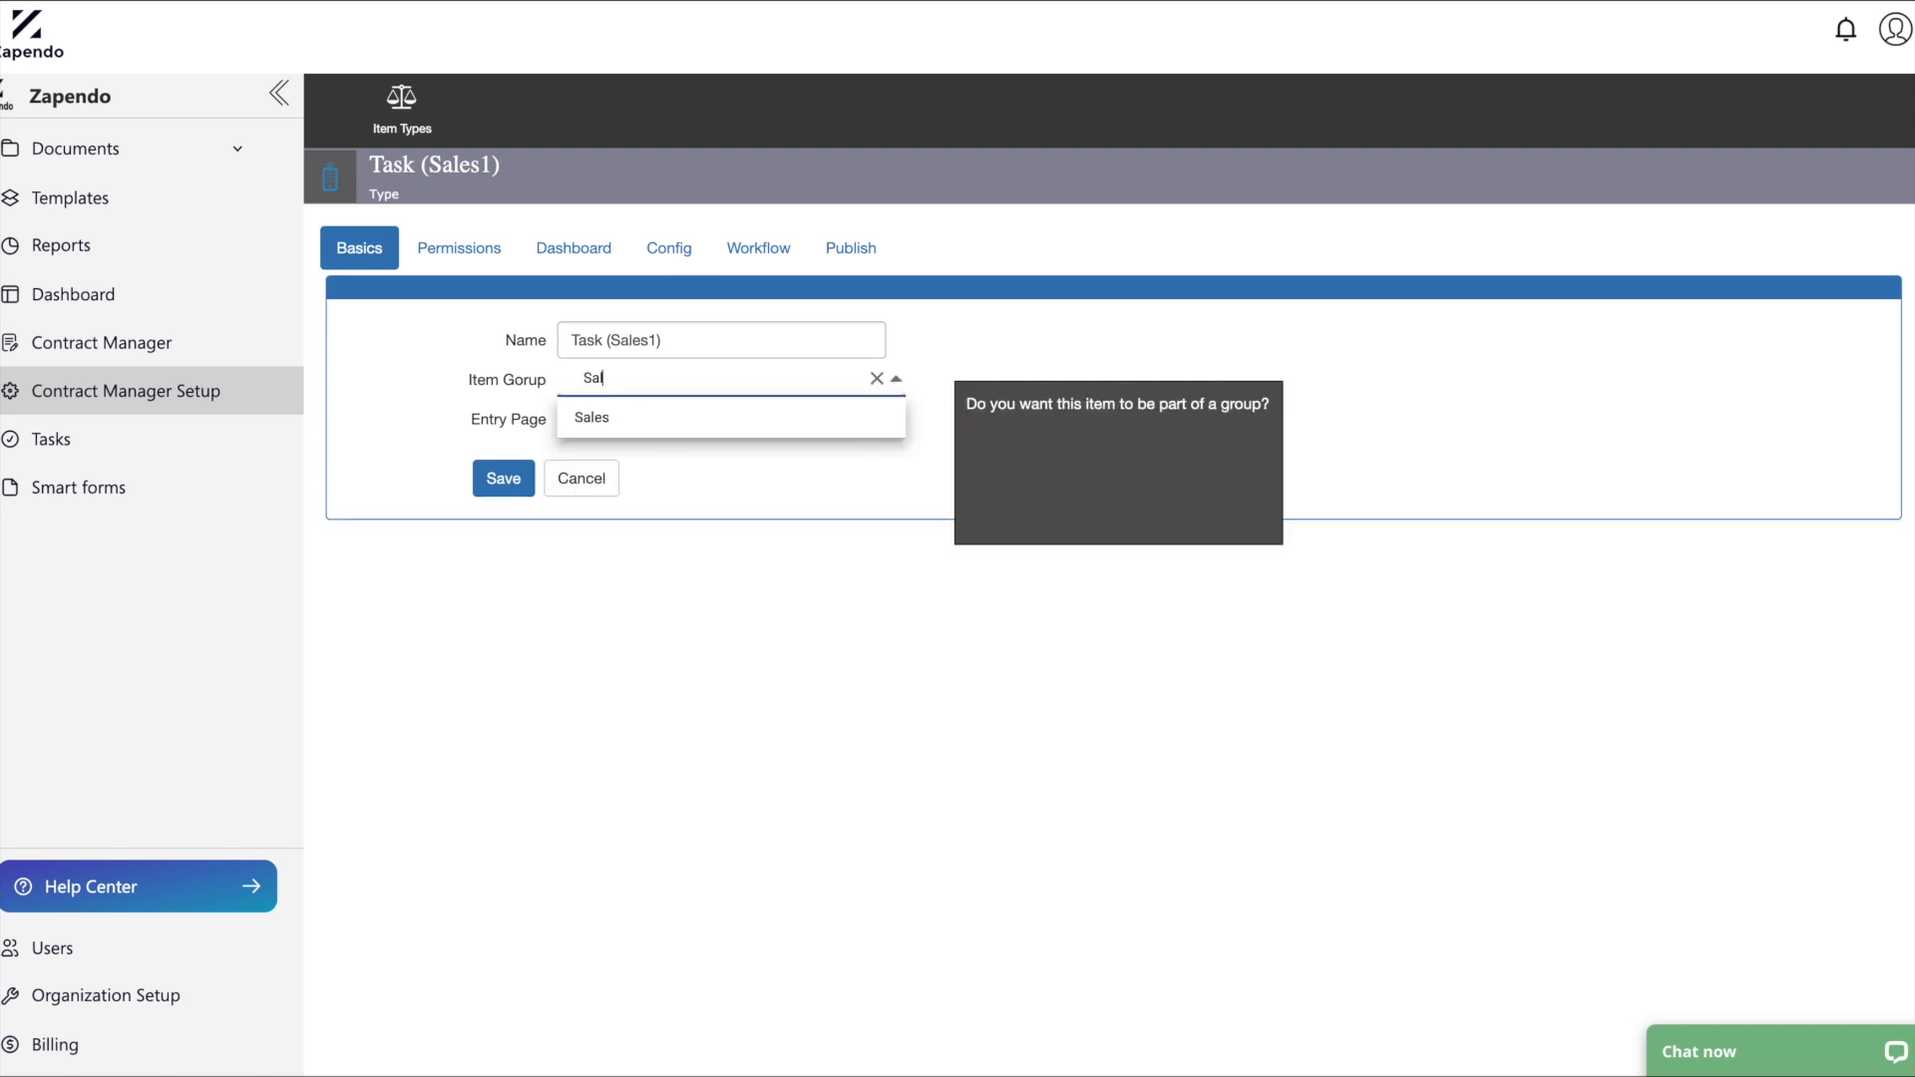
pyautogui.write('es Group 1')
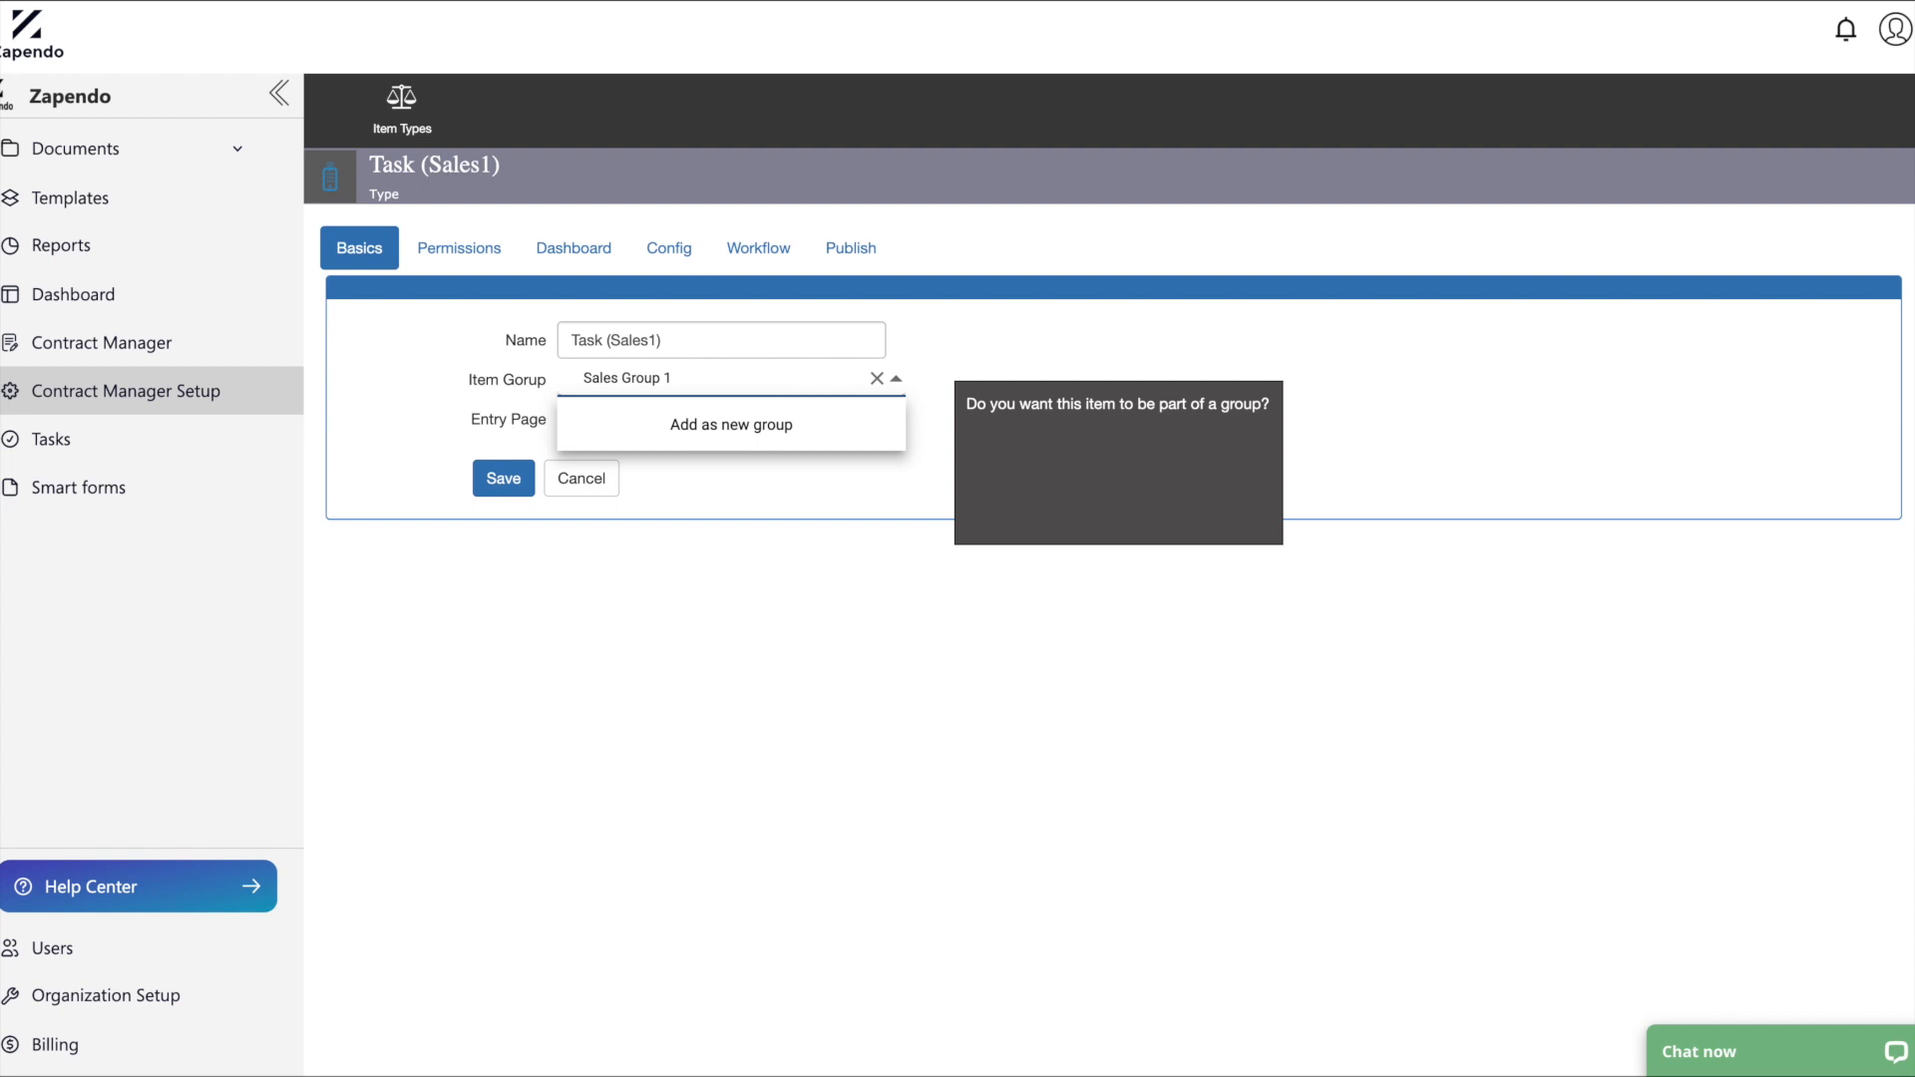
pyautogui.click(641, 505)
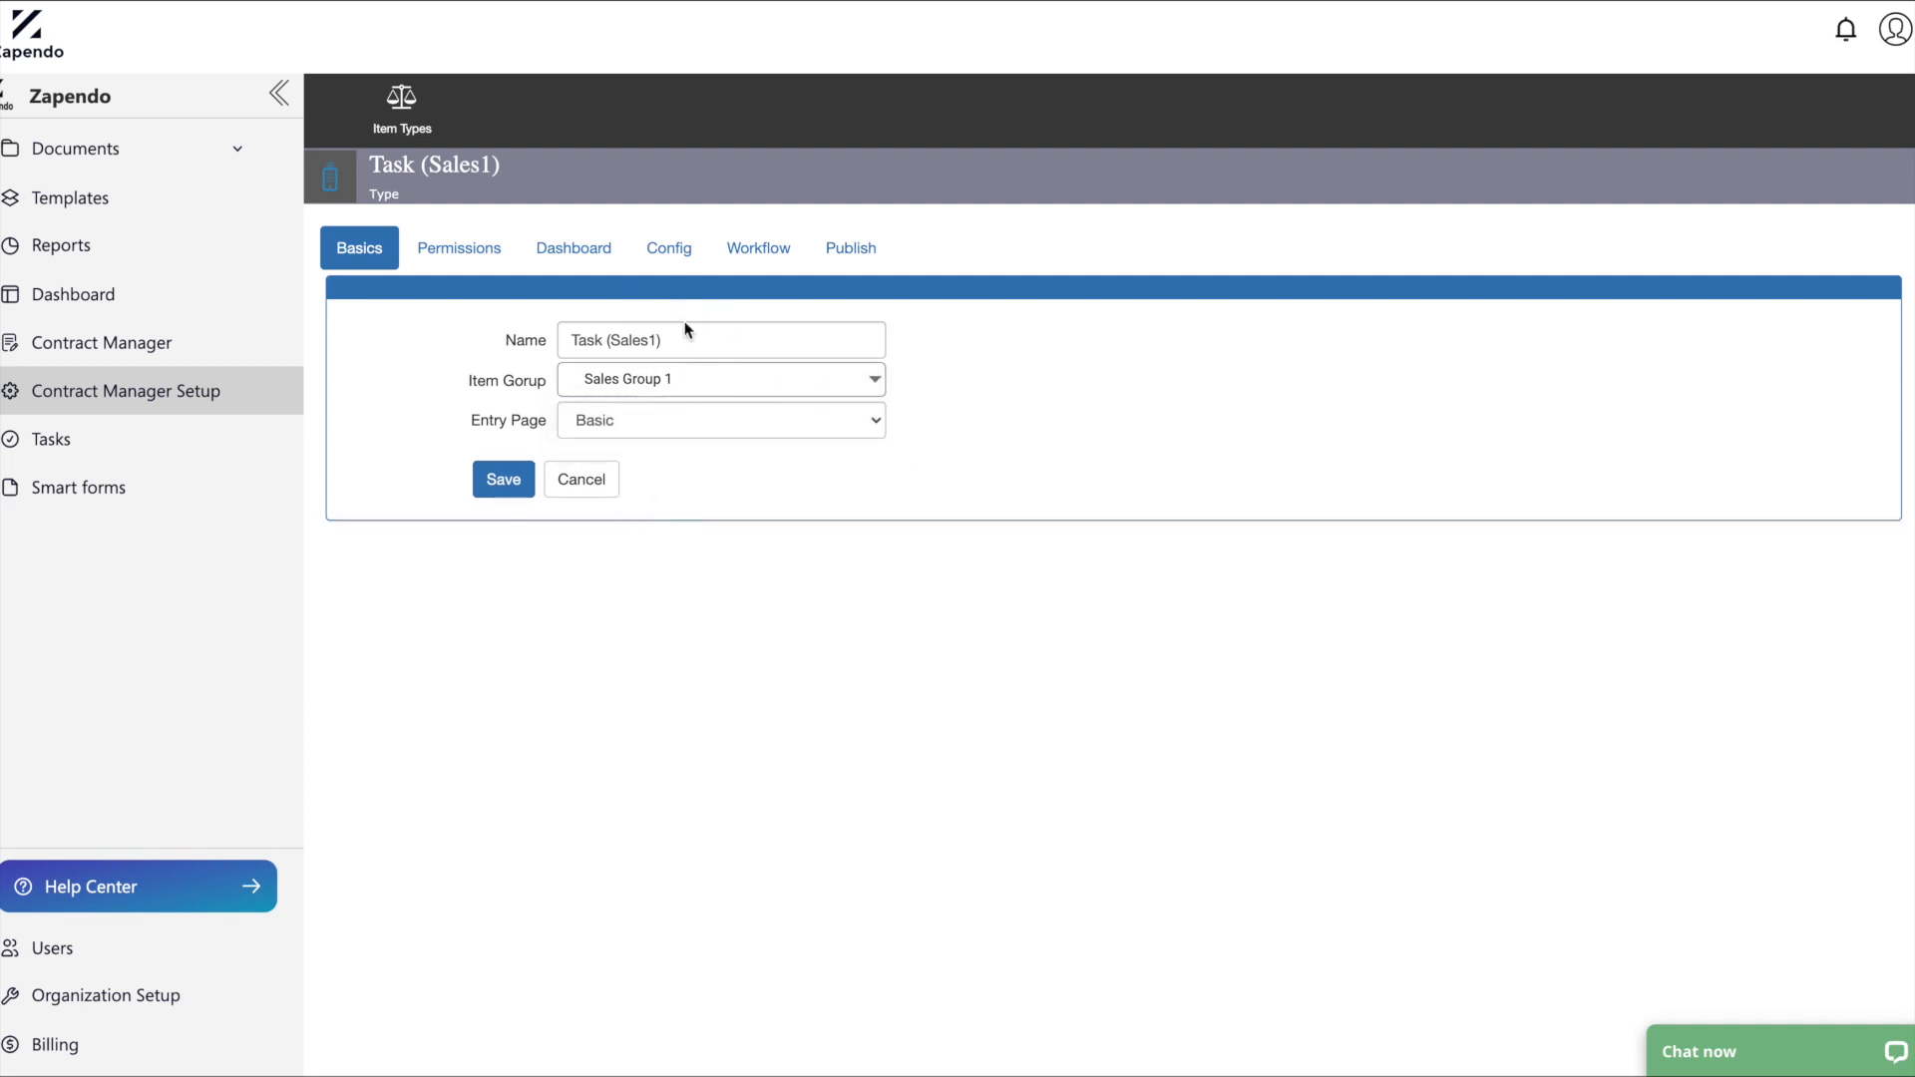
pyautogui.click(502, 482)
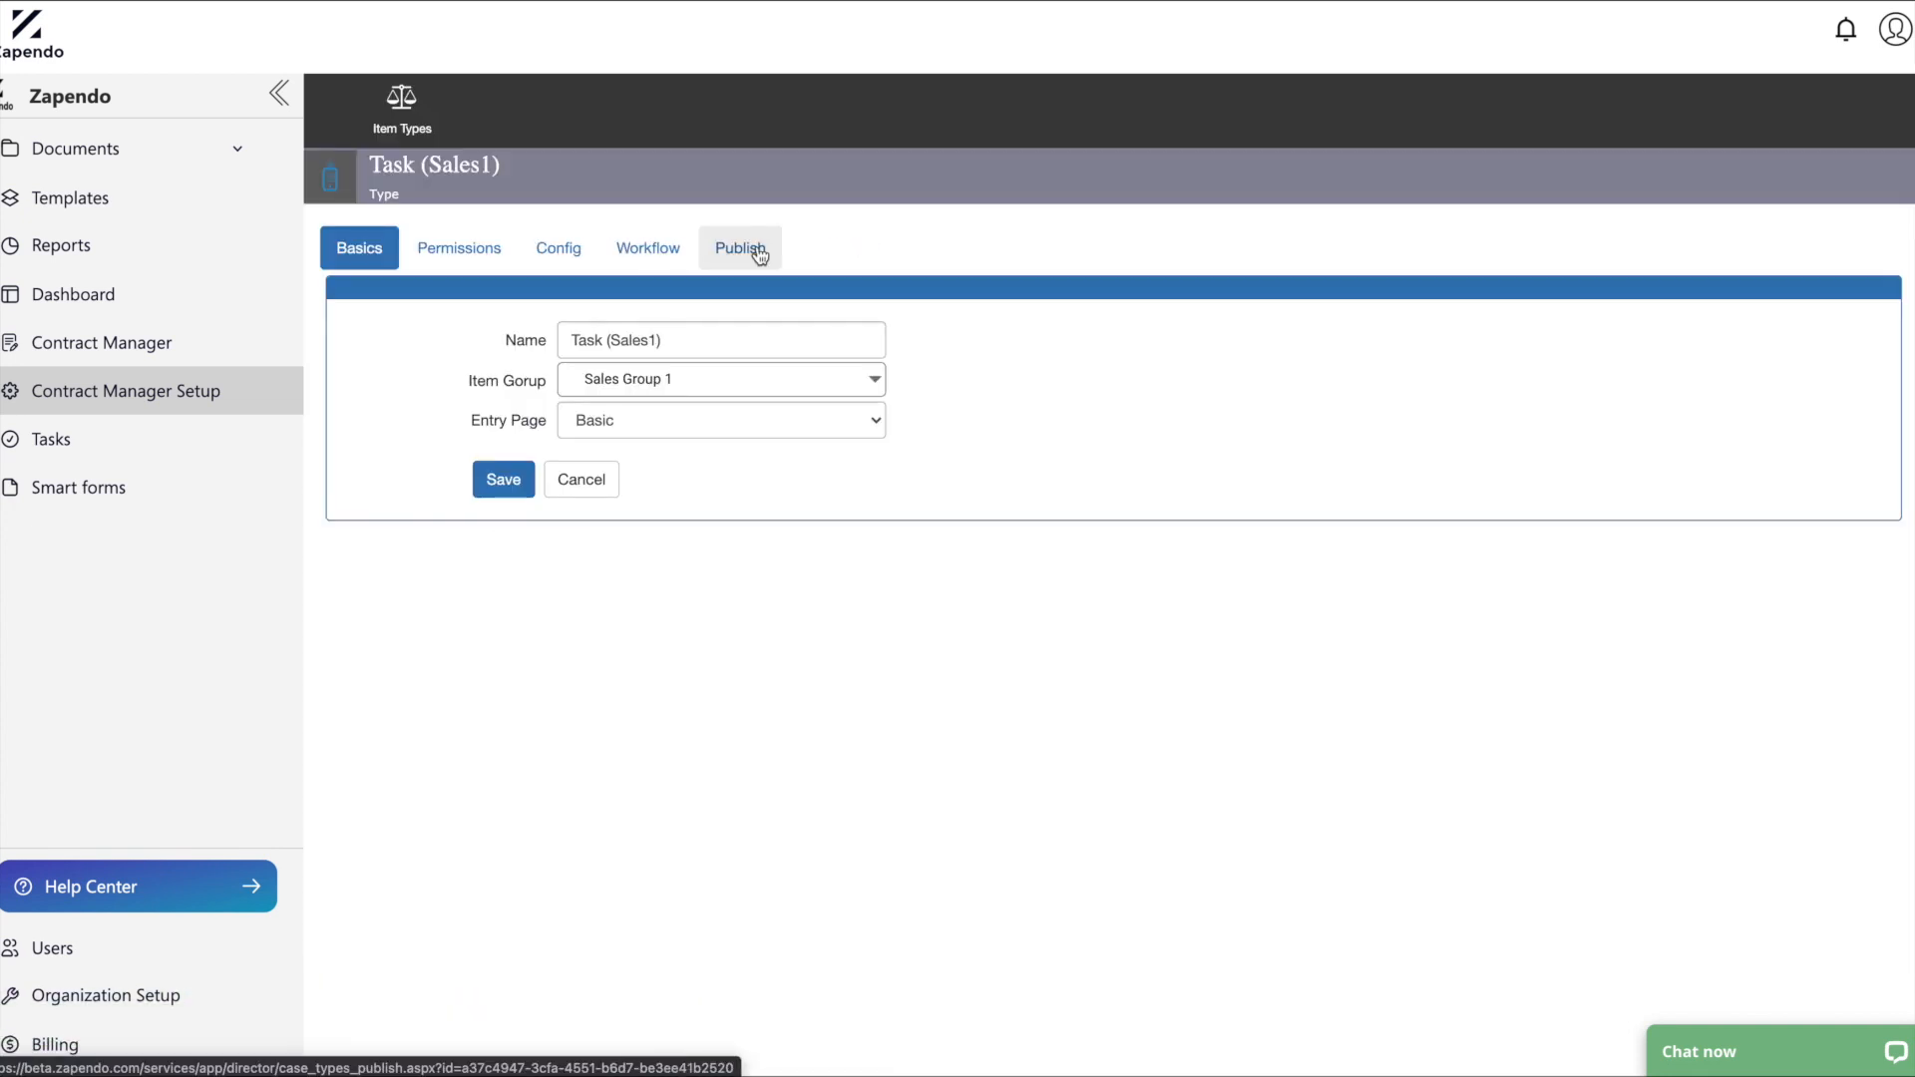
pyautogui.click(759, 256)
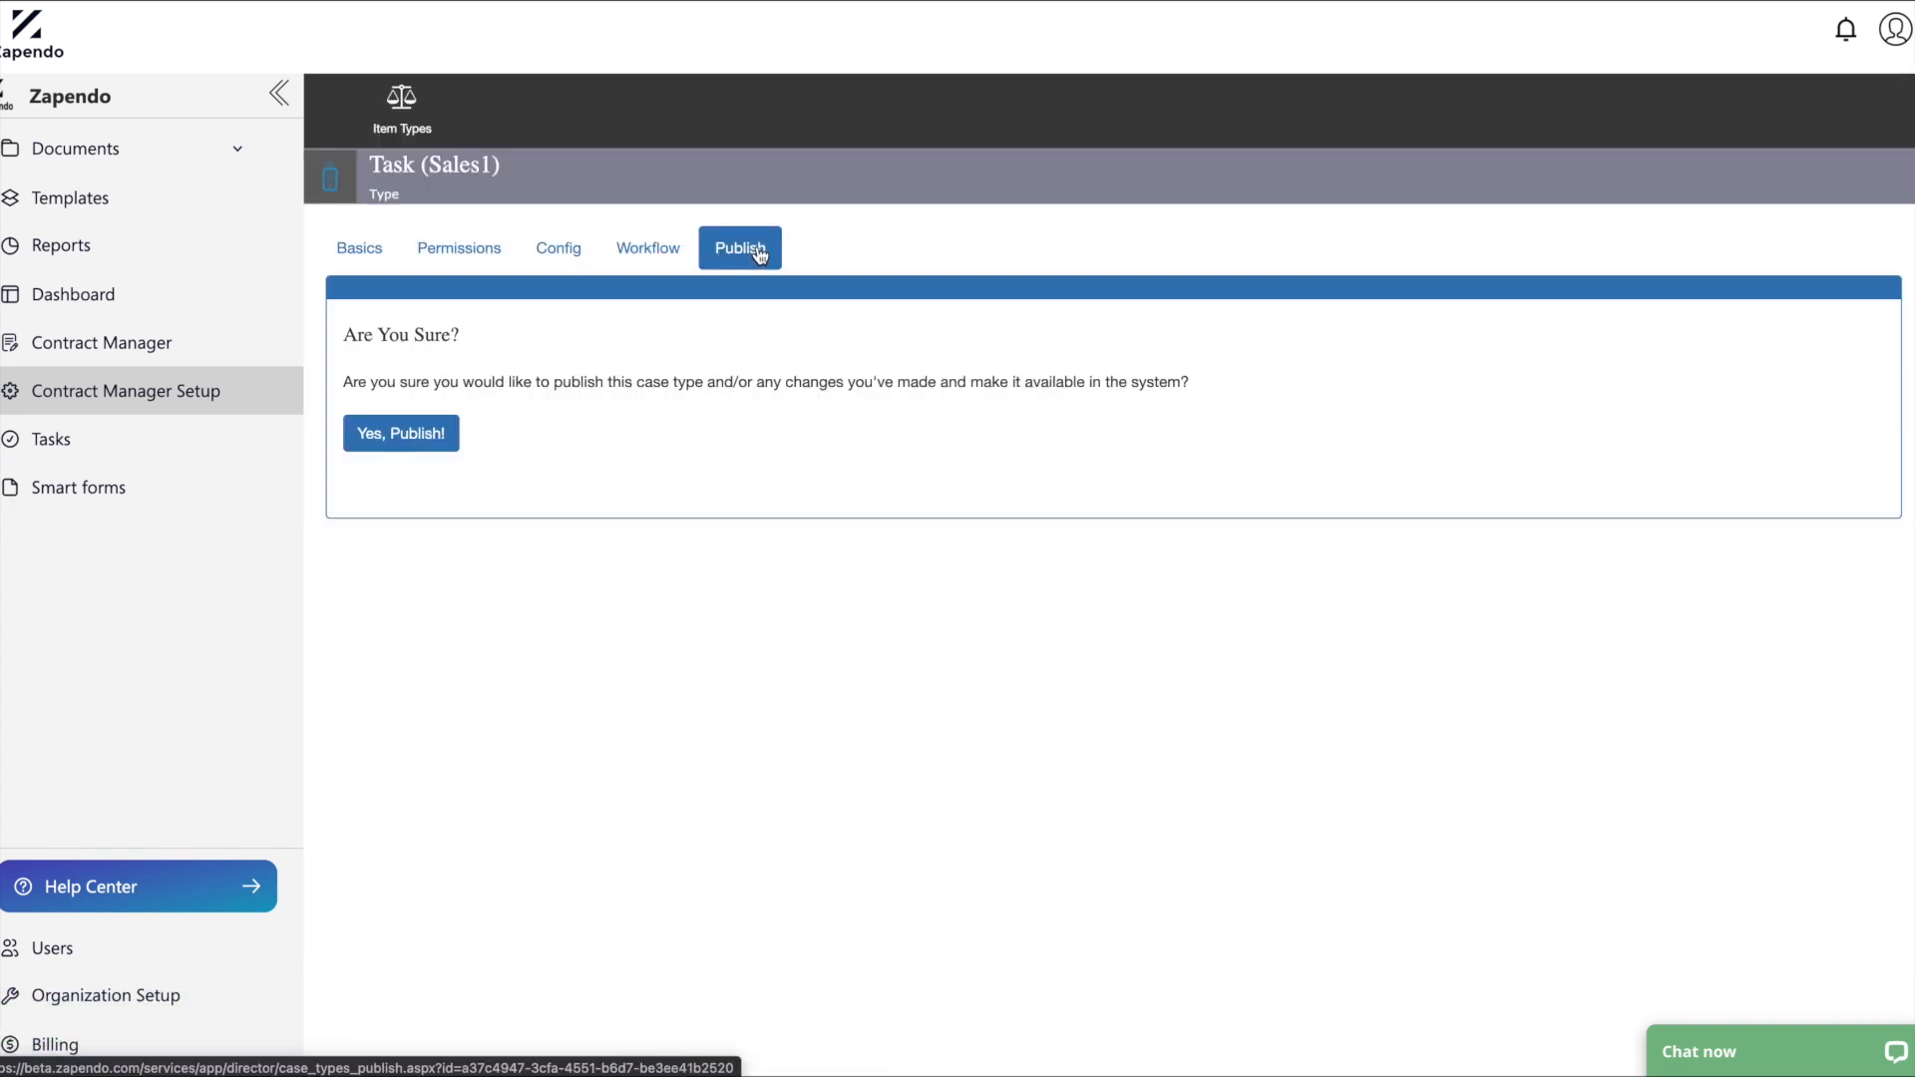
pyautogui.click(409, 440)
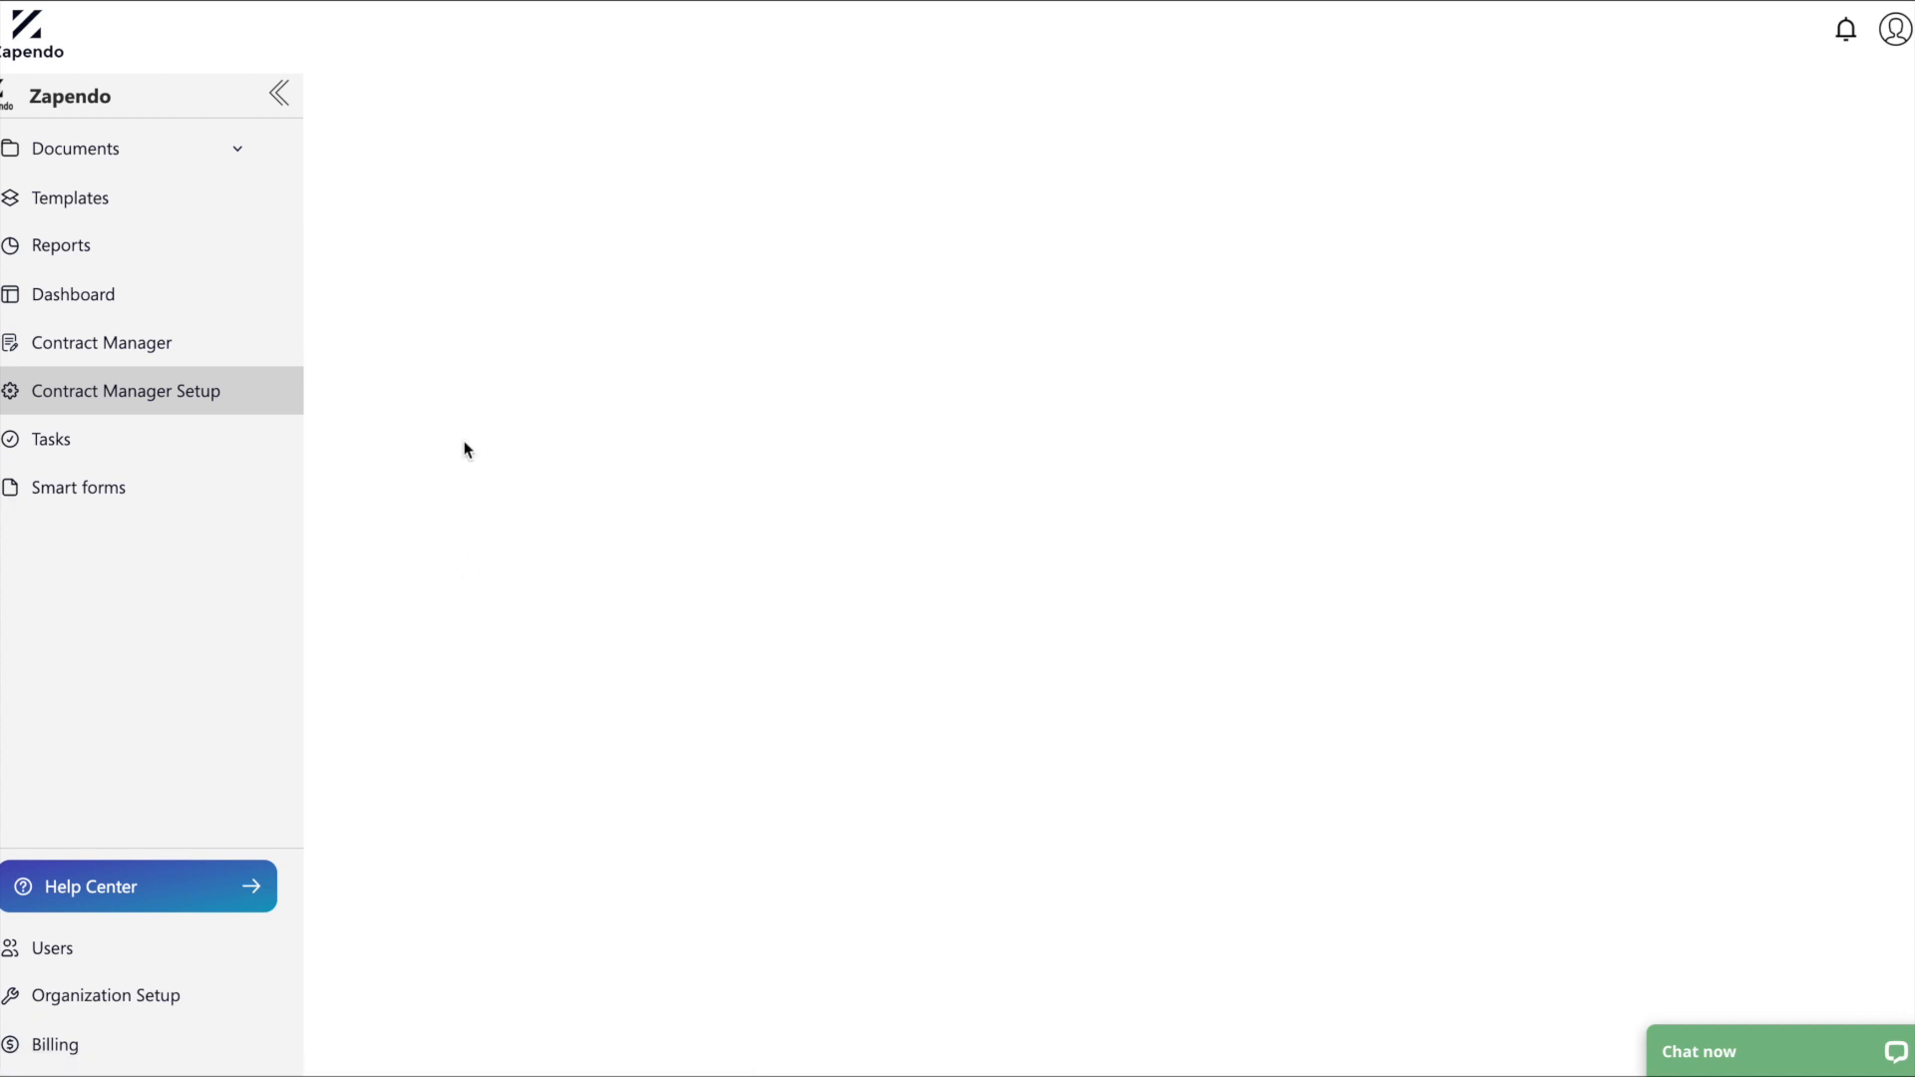
# Return to the Contract Manager items and check which item types can be created under Sales Group 1.
pyautogui.click(154, 342)
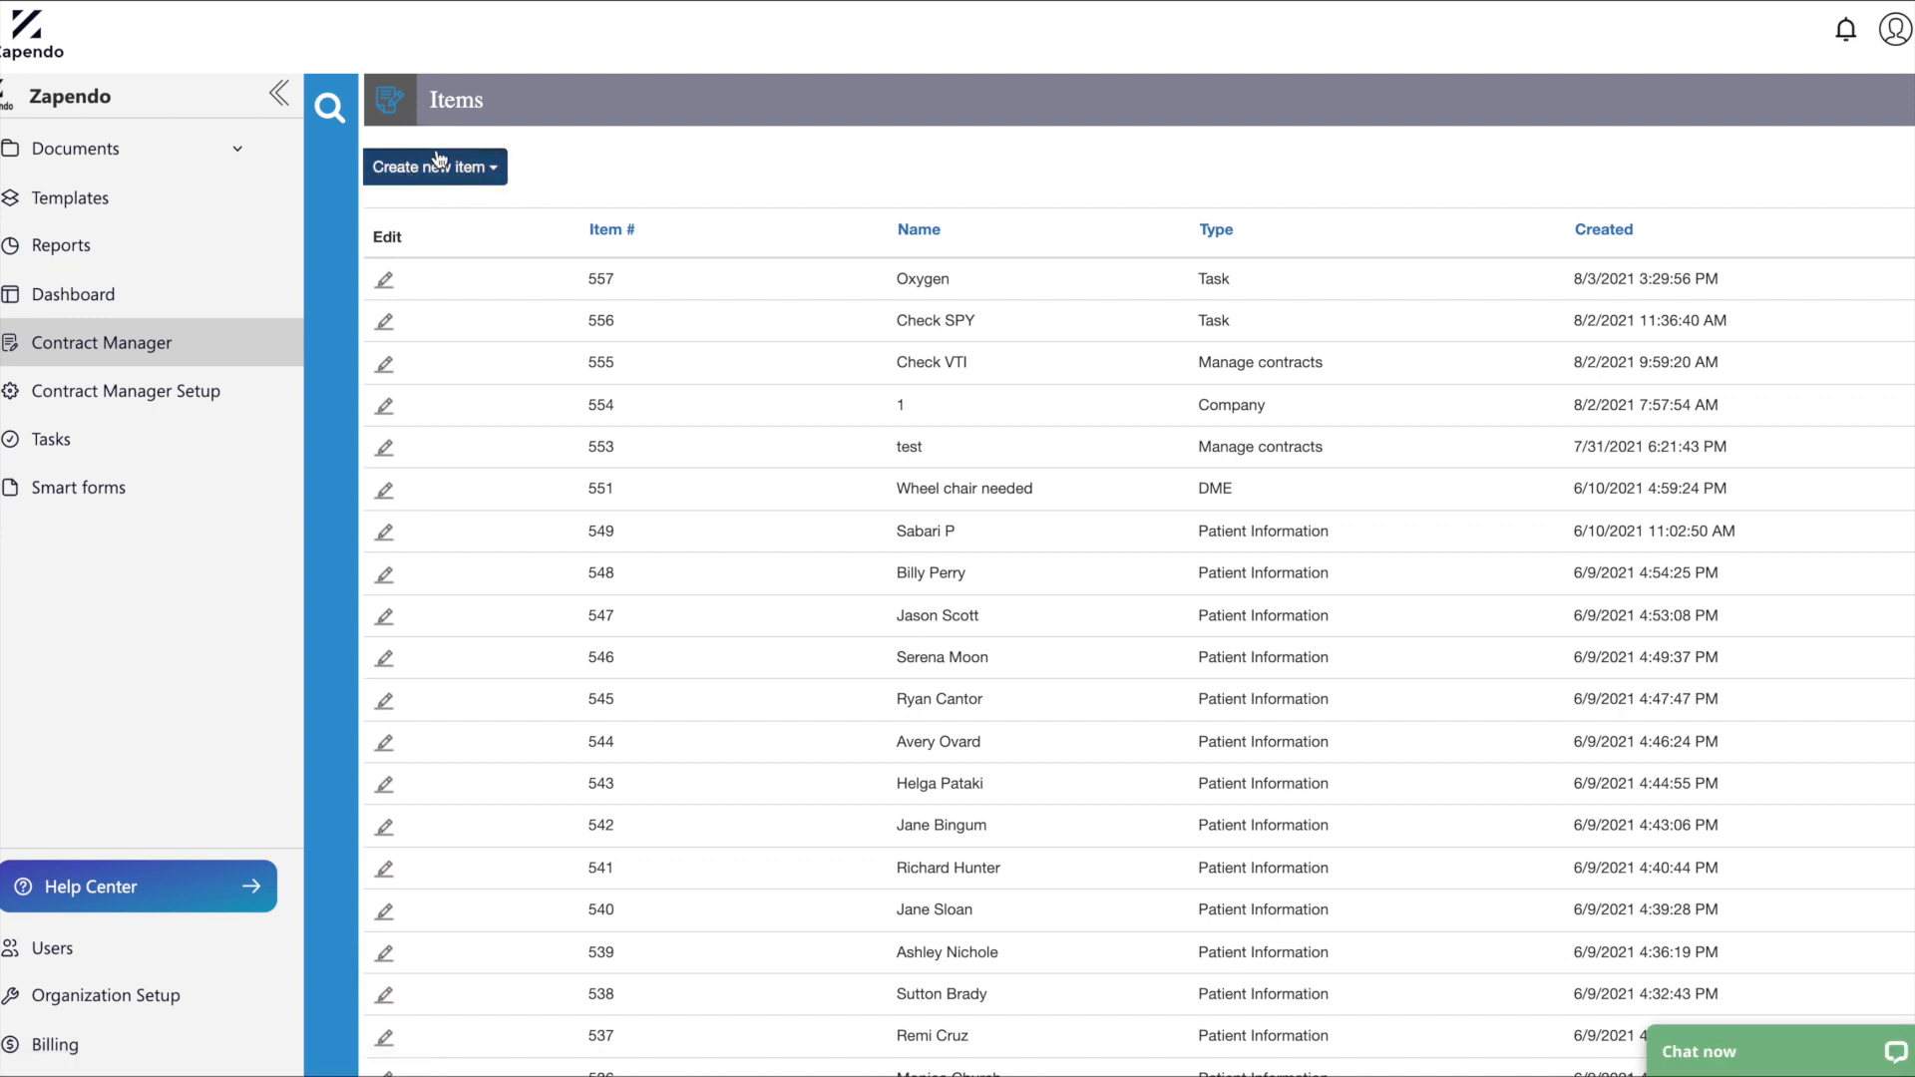
pyautogui.click(429, 166)
pyautogui.moveTo(435, 212)
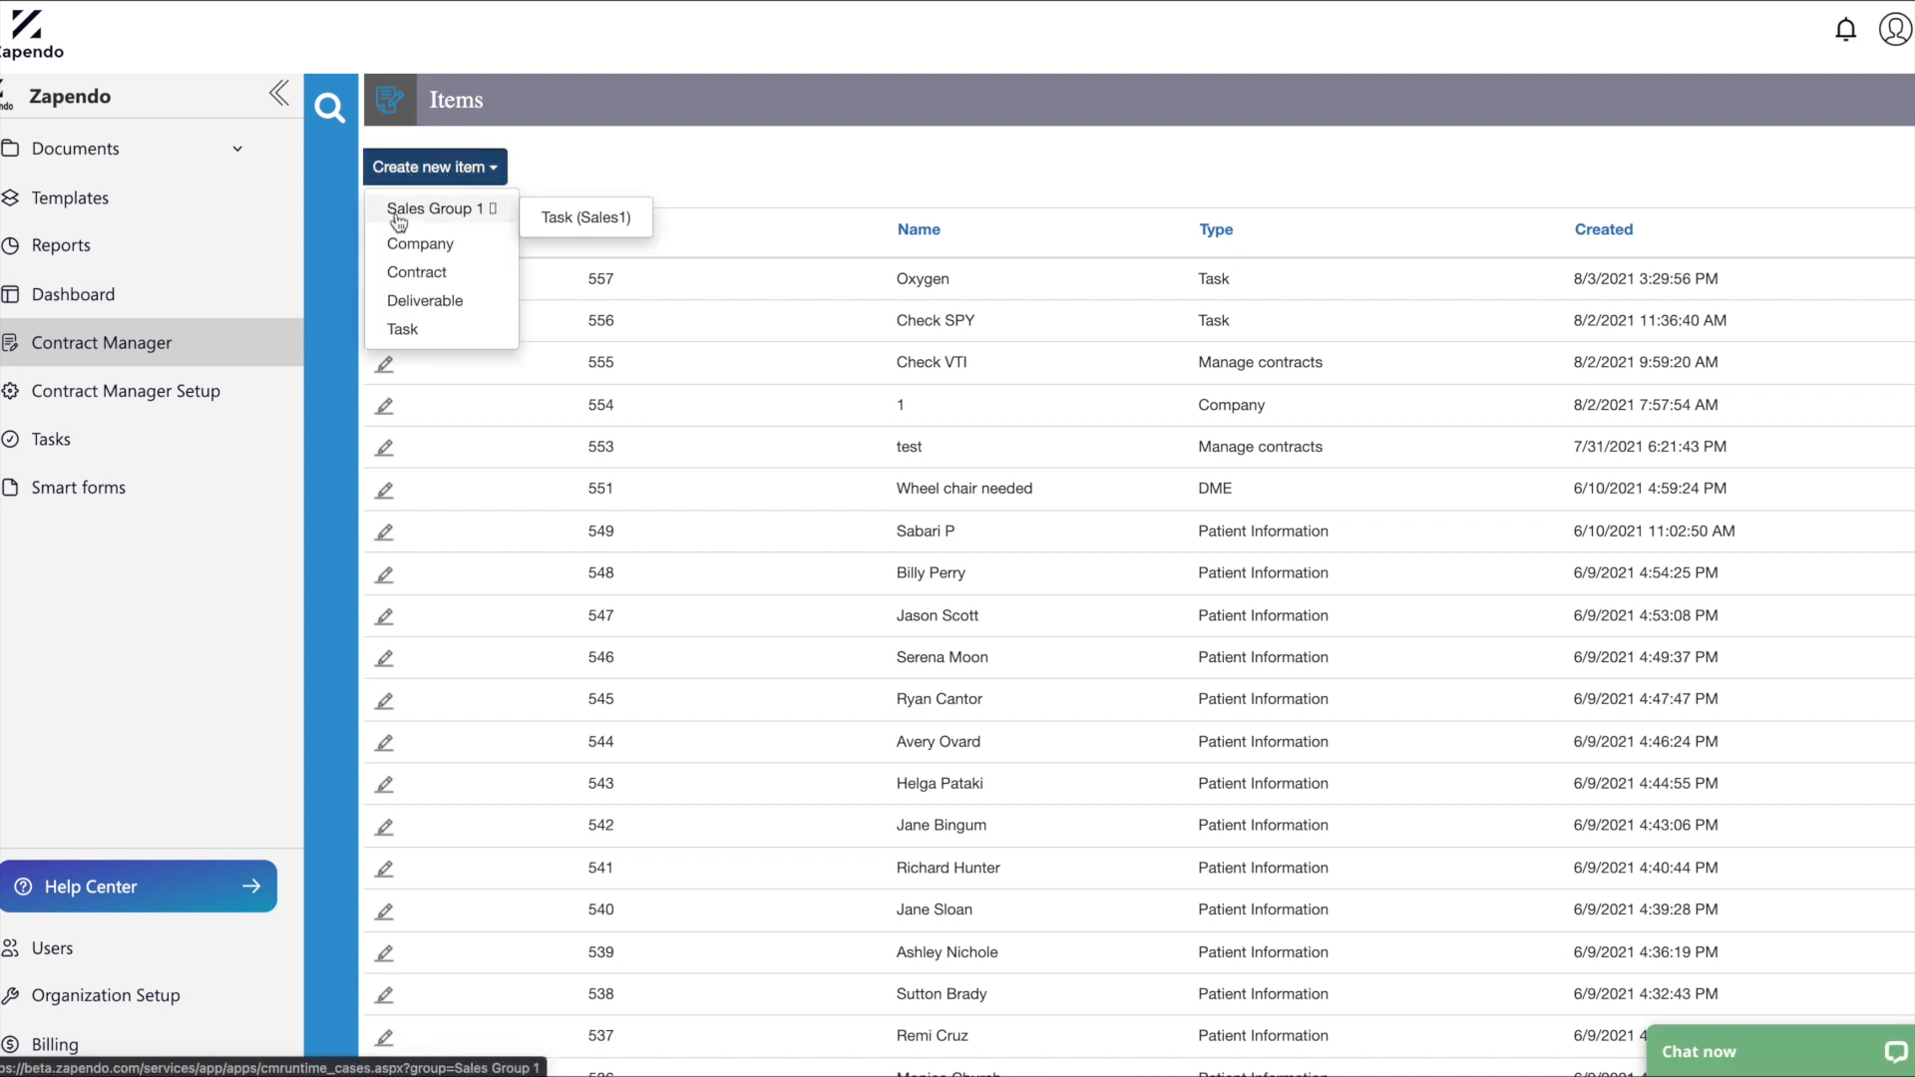